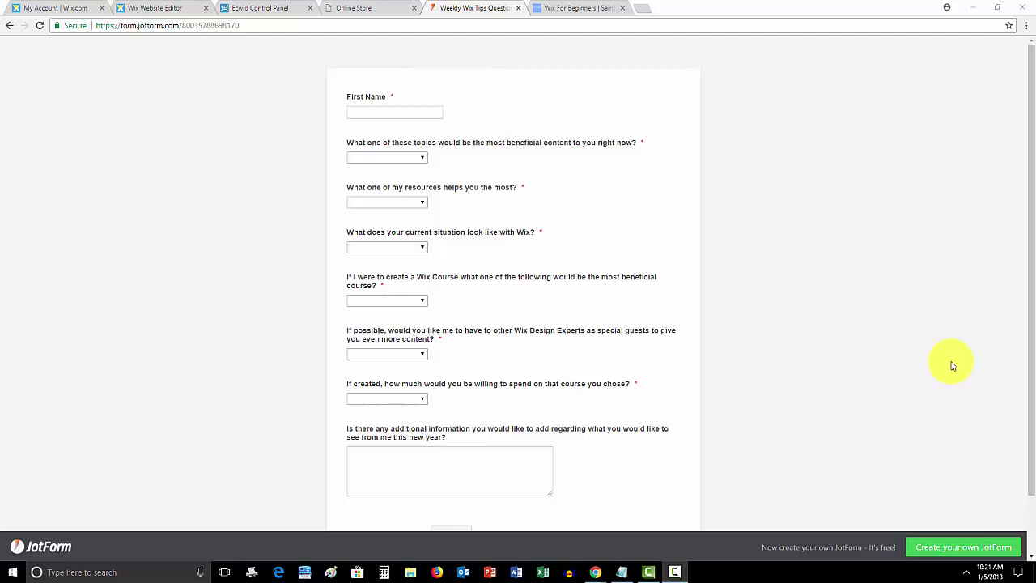
# - Close the WixGuru website and the Weekly Wix Tips questionnaire pages
pyautogui.click(584, 8)
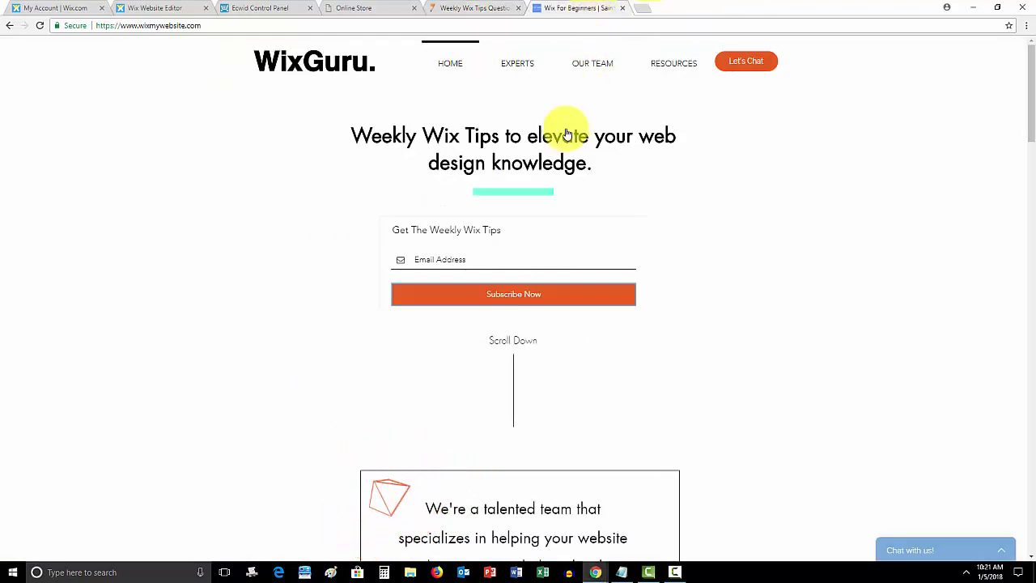
pyautogui.click(622, 8)
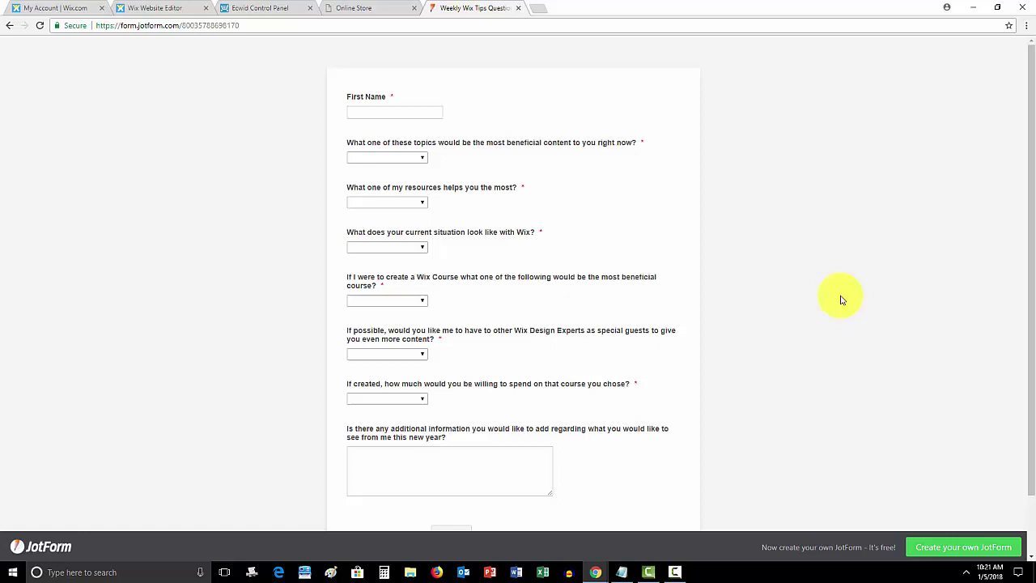
pyautogui.click(517, 9)
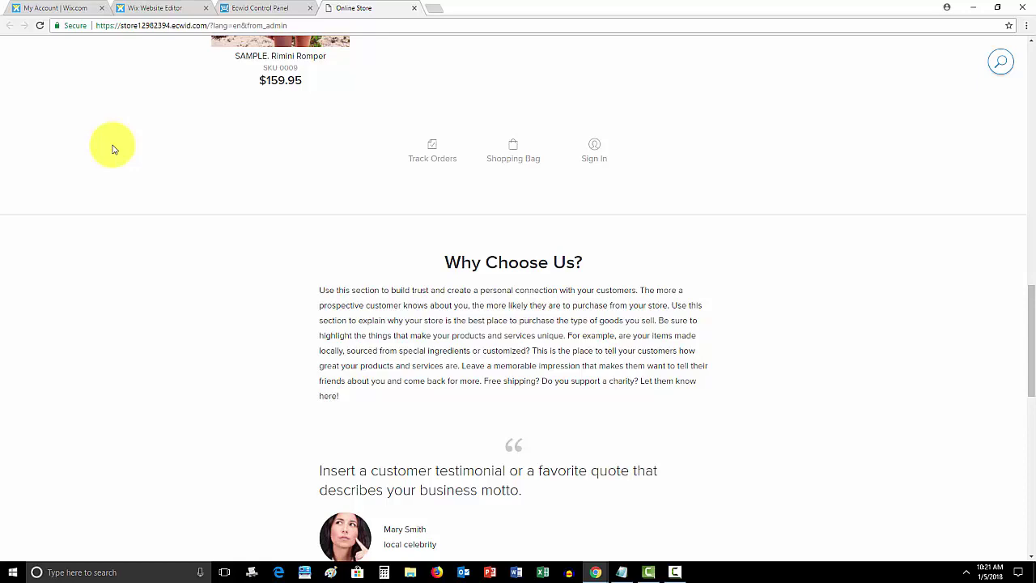
# - Switch to the Wix Website Editor and add the Wix Stores app to the site from the Wix App Market
pyautogui.scroll(15, 112, 149)
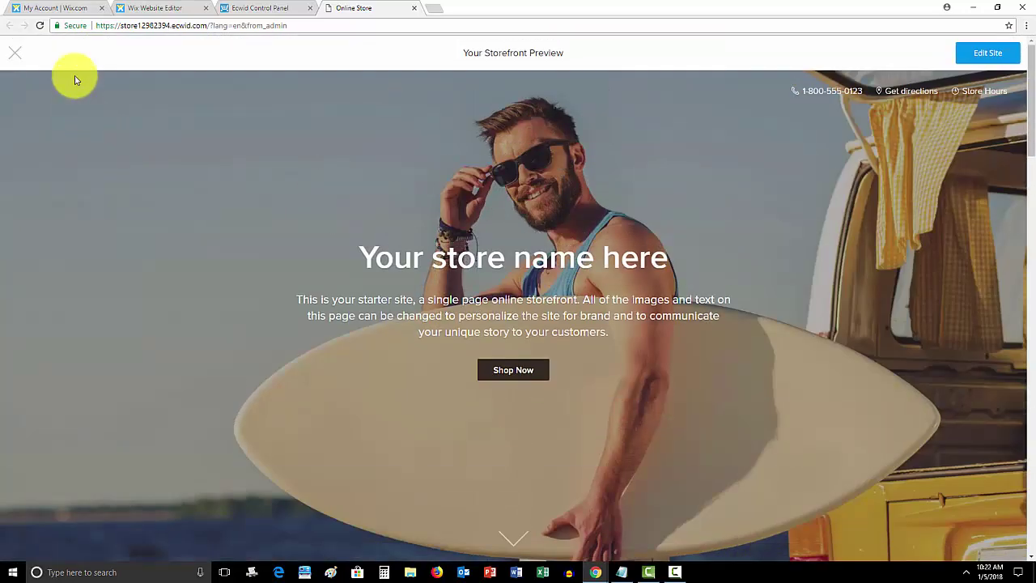
pyautogui.click(70, 8)
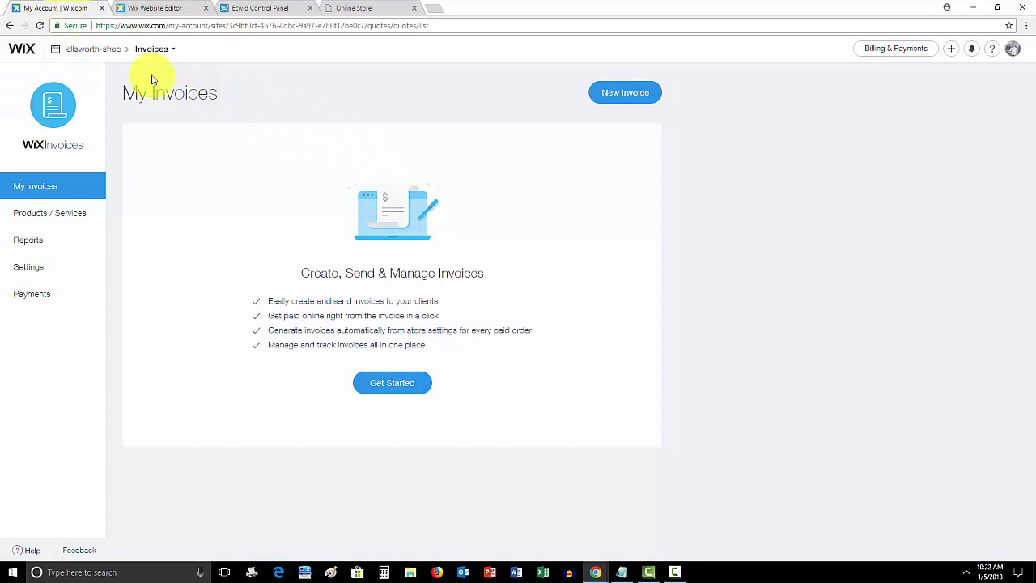
pyautogui.click(141, 8)
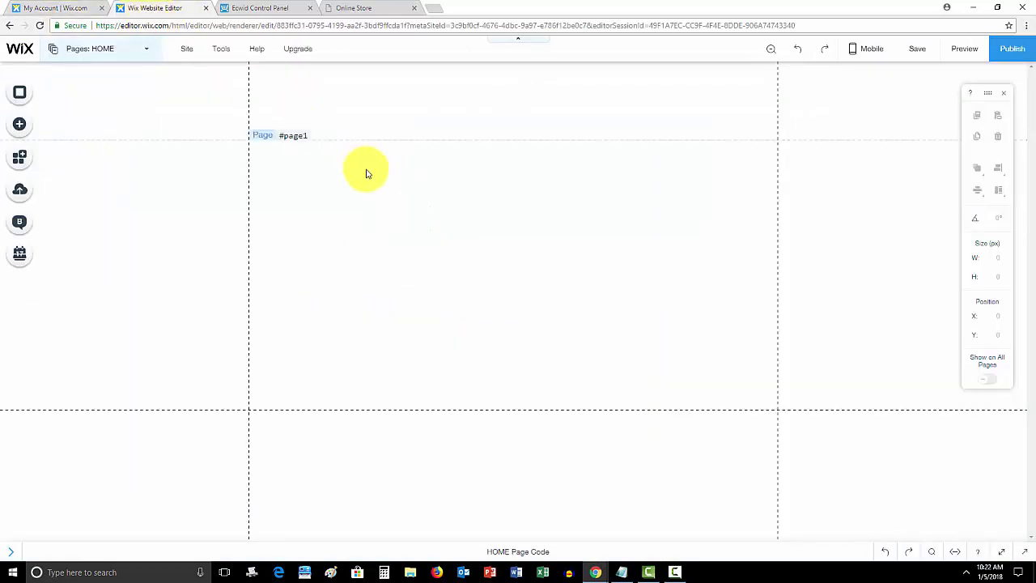
pyautogui.click(21, 158)
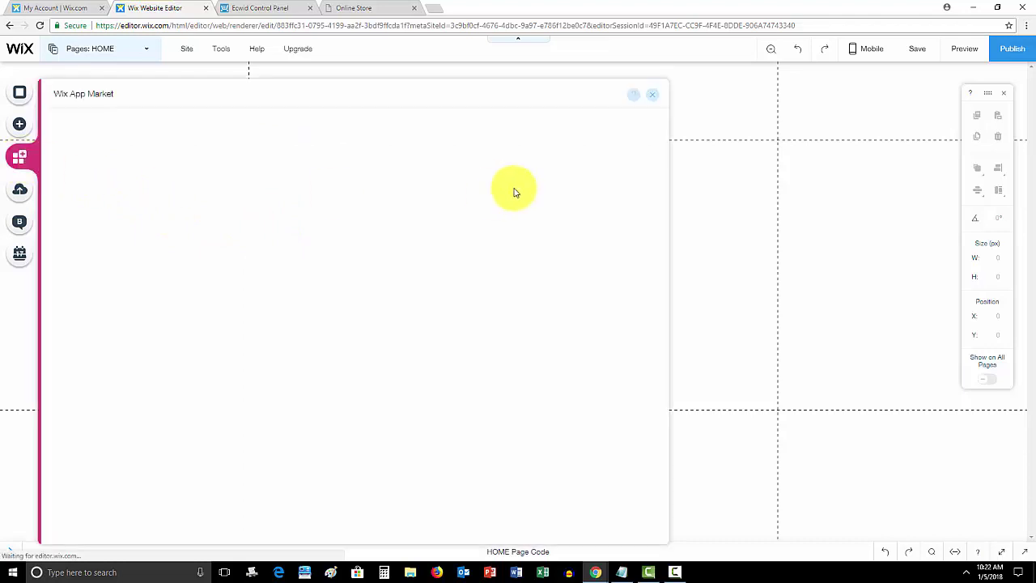
pyautogui.click(523, 129)
pyautogui.write('wix')
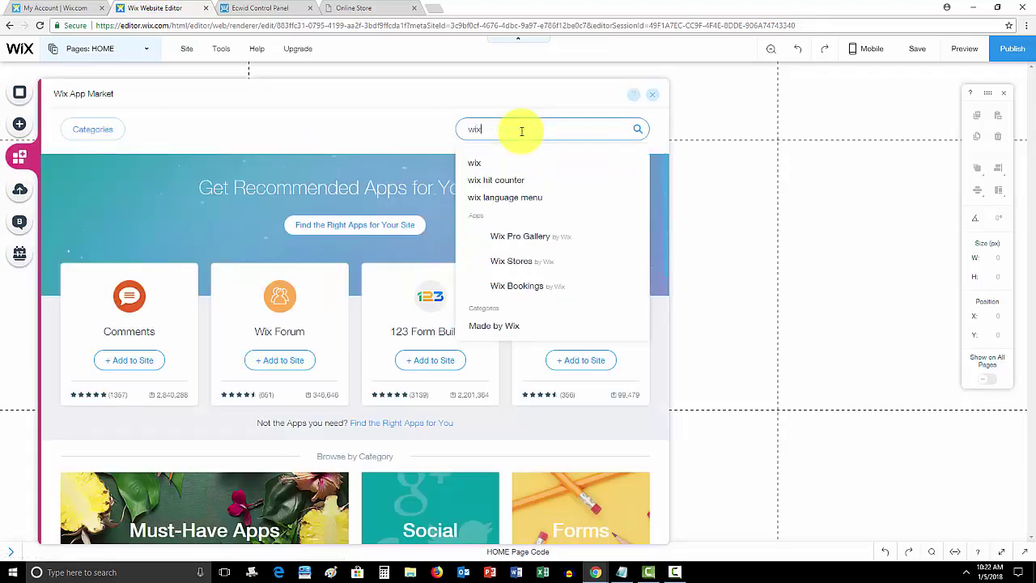
pyautogui.write(' stores')
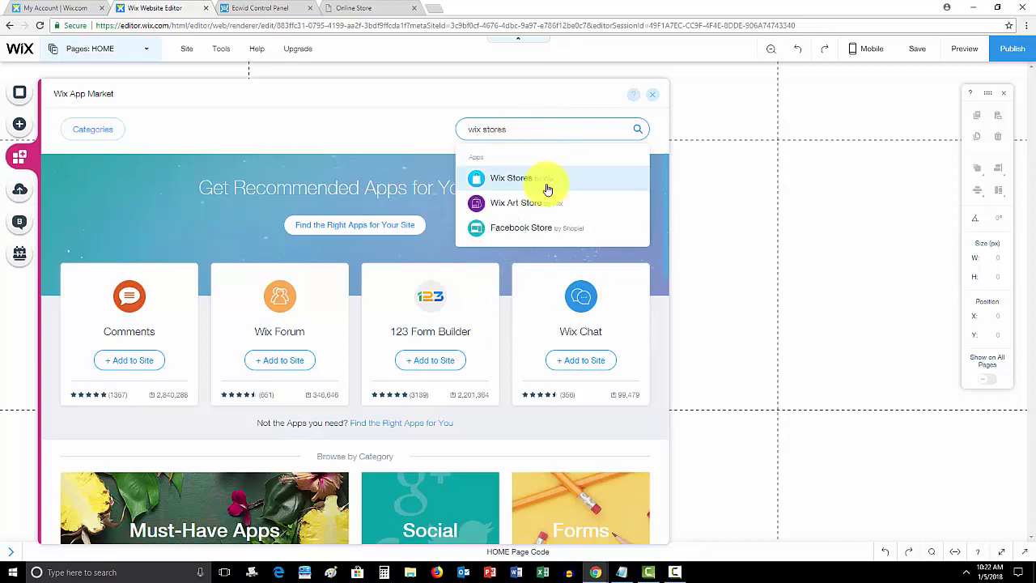
pyautogui.click(547, 188)
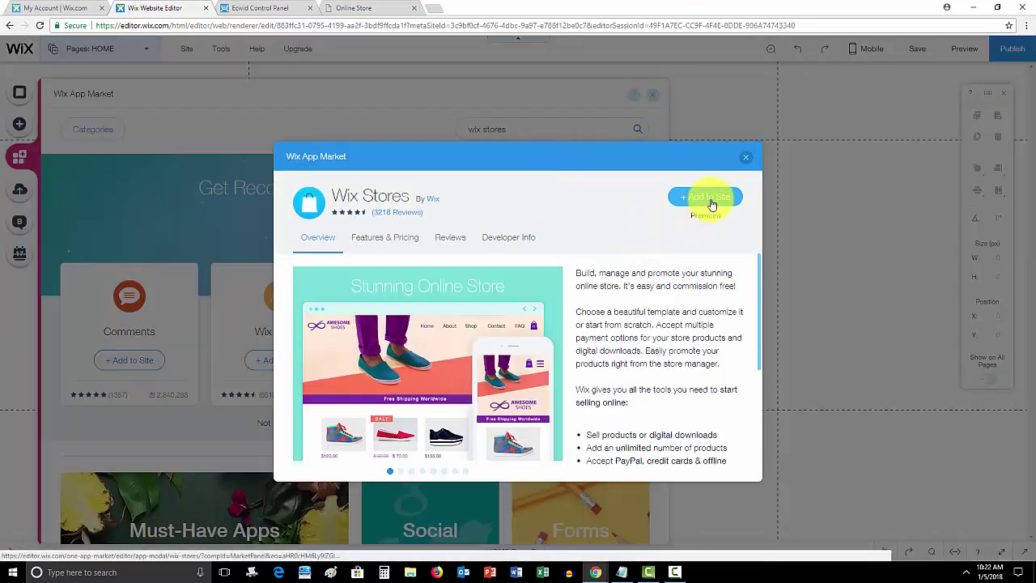
pyautogui.click(709, 200)
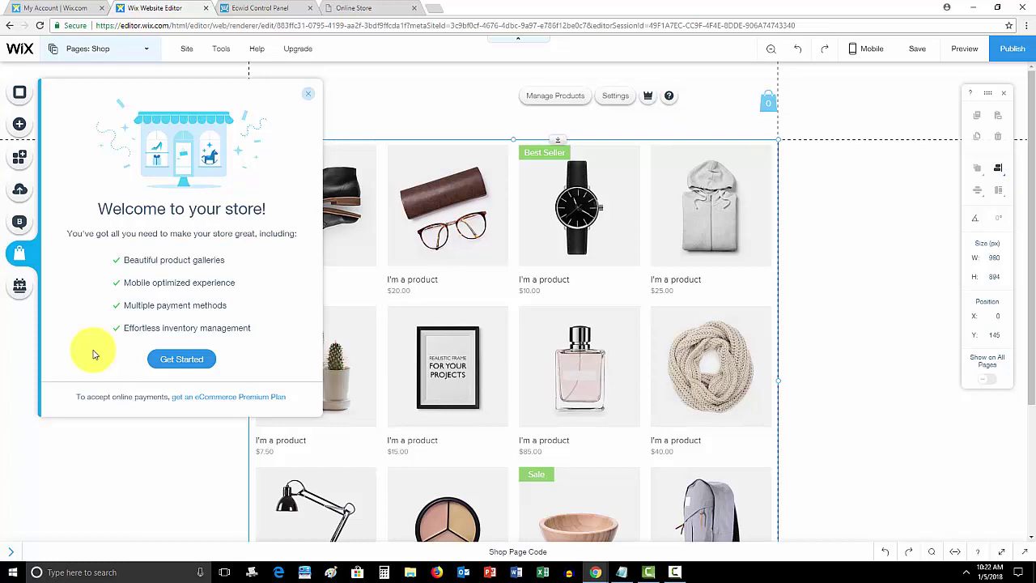
# - Get started with the store and examine the Product Page's layout, permission, SEO and page info settings
pyautogui.click(183, 360)
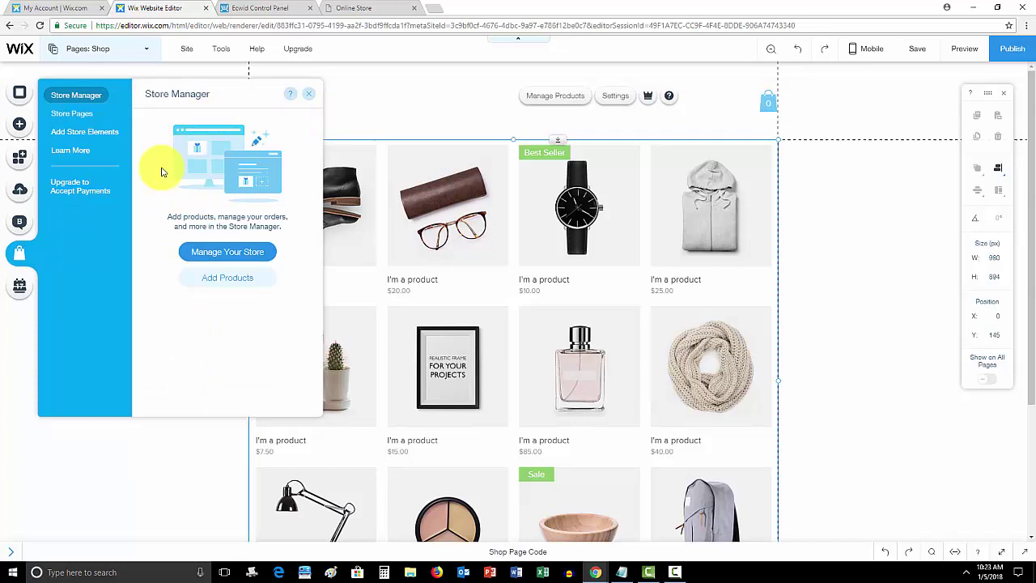
pyautogui.click(85, 114)
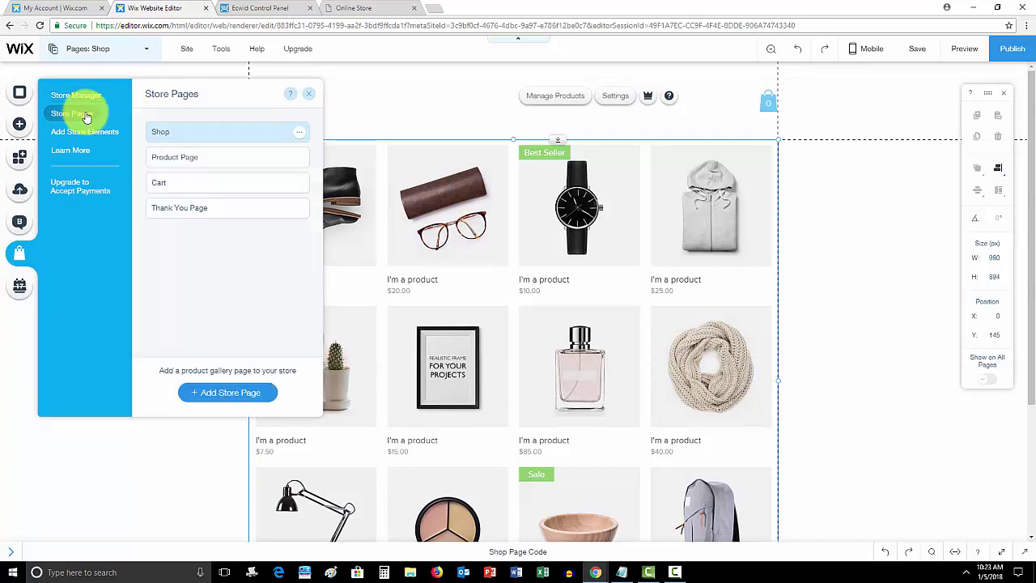
pyautogui.click(183, 159)
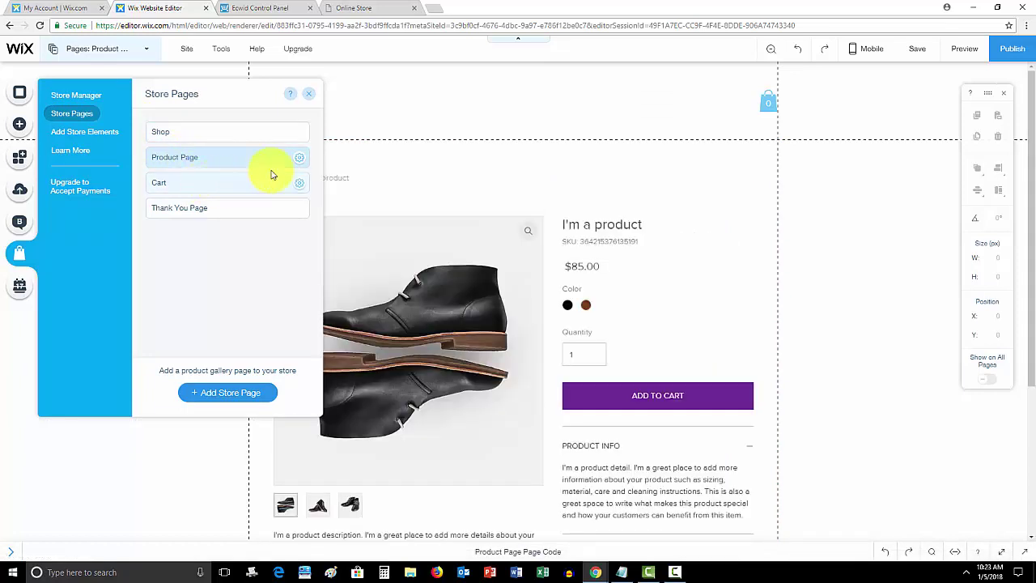
pyautogui.click(299, 158)
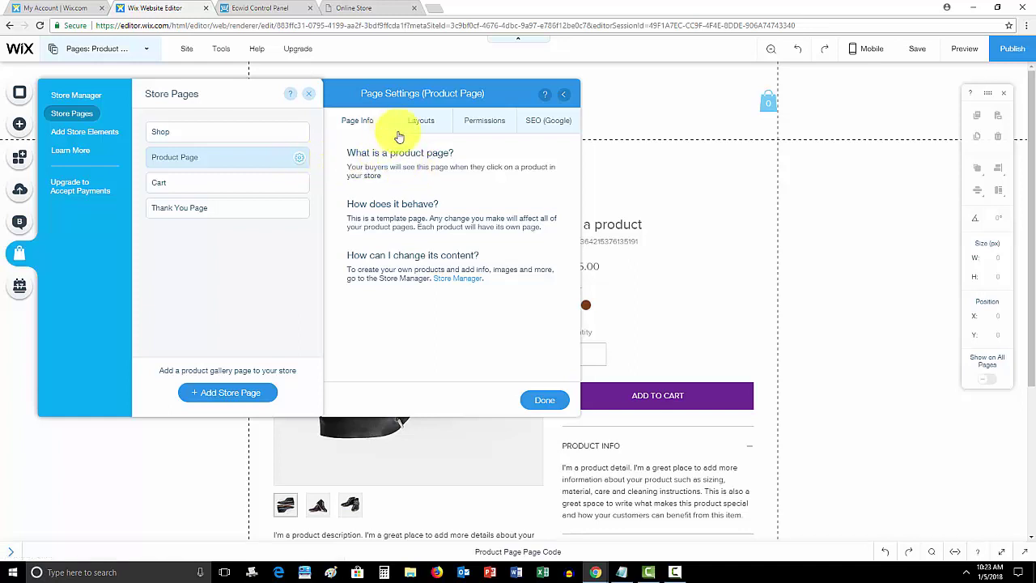
pyautogui.click(422, 121)
pyautogui.click(458, 120)
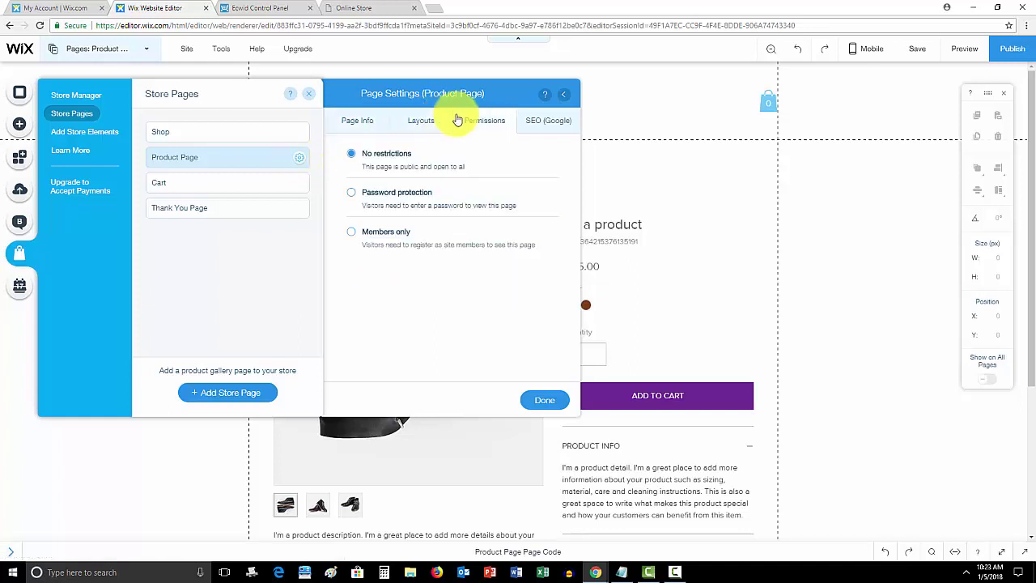
pyautogui.click(551, 121)
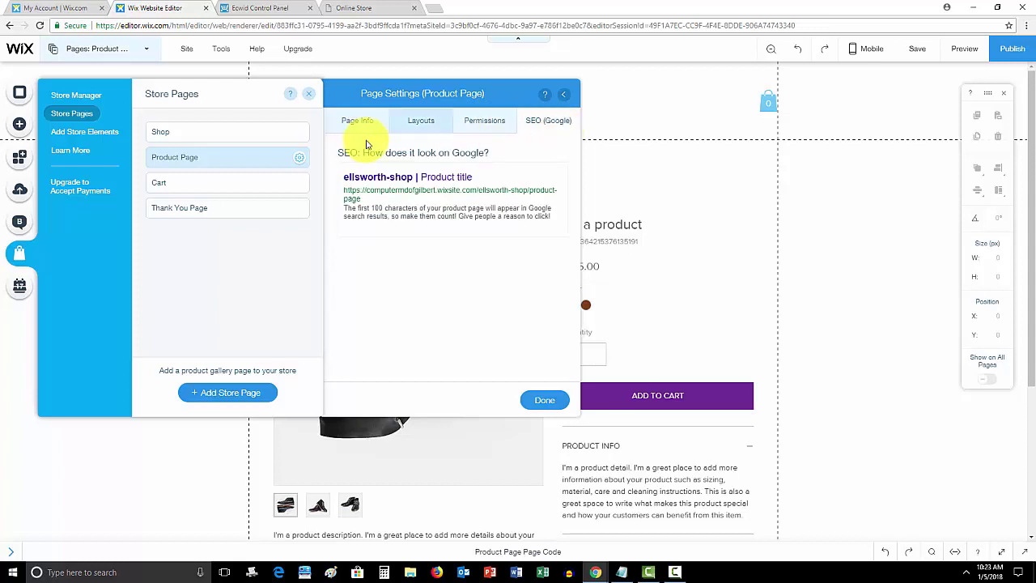
pyautogui.click(358, 121)
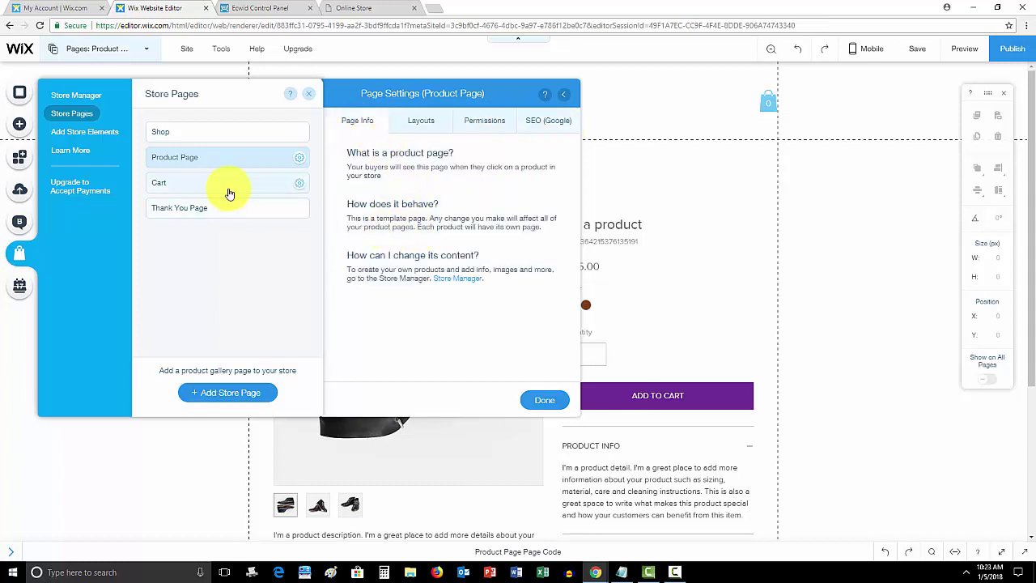
# - View the Cart page's settings, close them, and display the Thank You Page
pyautogui.click(265, 186)
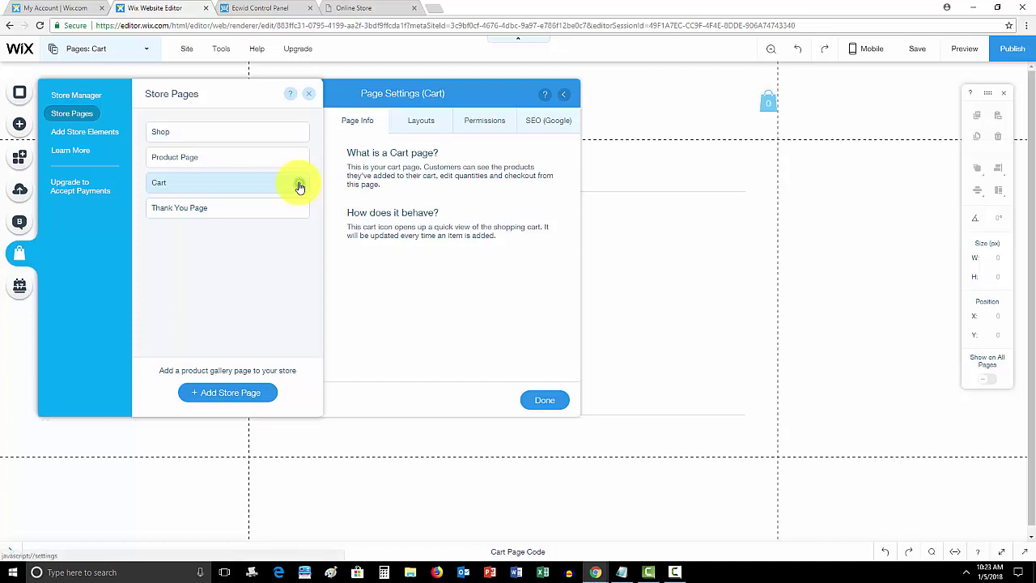
pyautogui.click(564, 95)
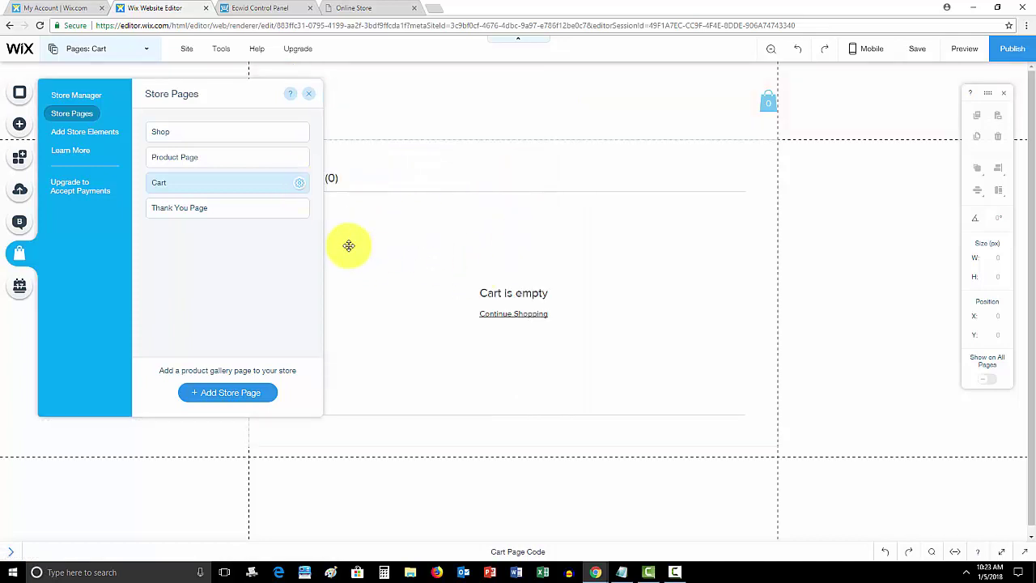
pyautogui.click(301, 213)
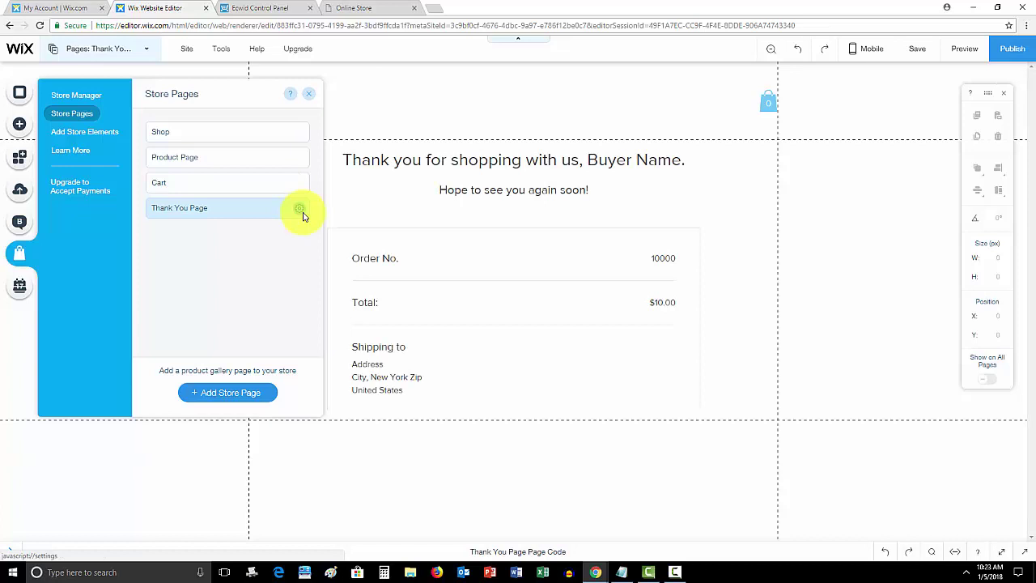
# - Look through the store elements and related apps that can be added to the site
pyautogui.click(123, 136)
pyautogui.scroll(-5, 187, 152)
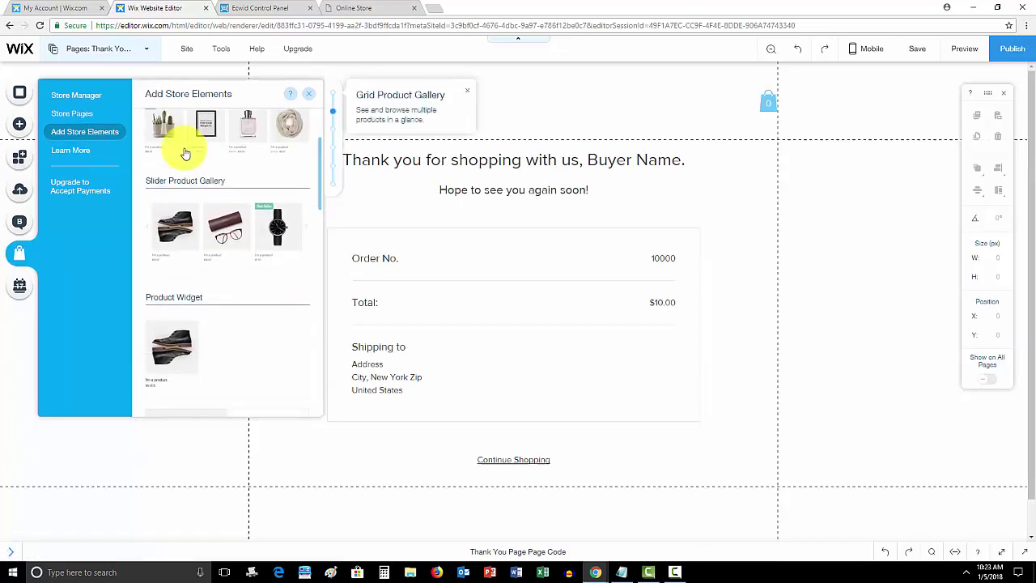
pyautogui.scroll(3, 188, 152)
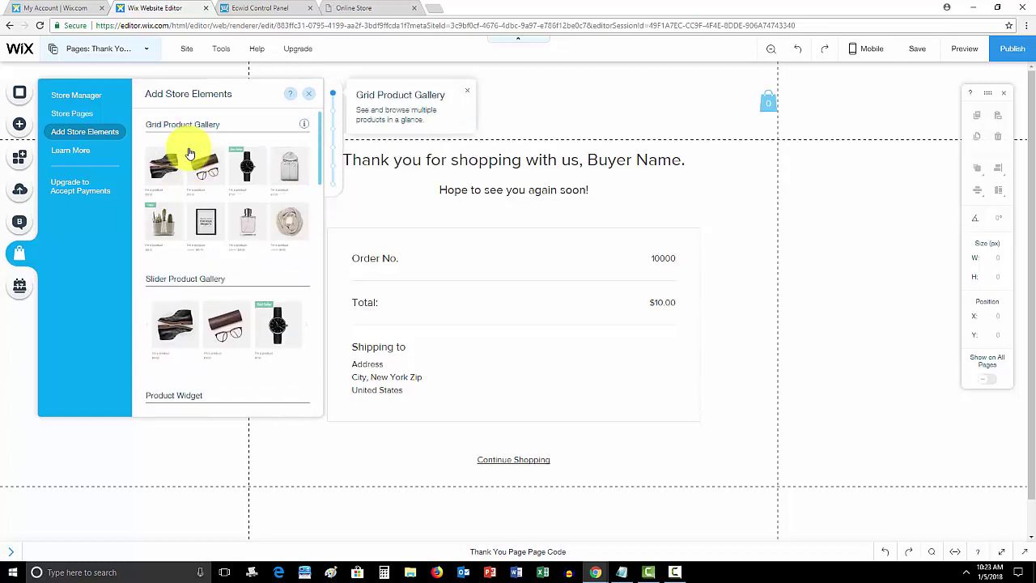
pyautogui.scroll(-3, 190, 153)
pyautogui.scroll(-8, 188, 152)
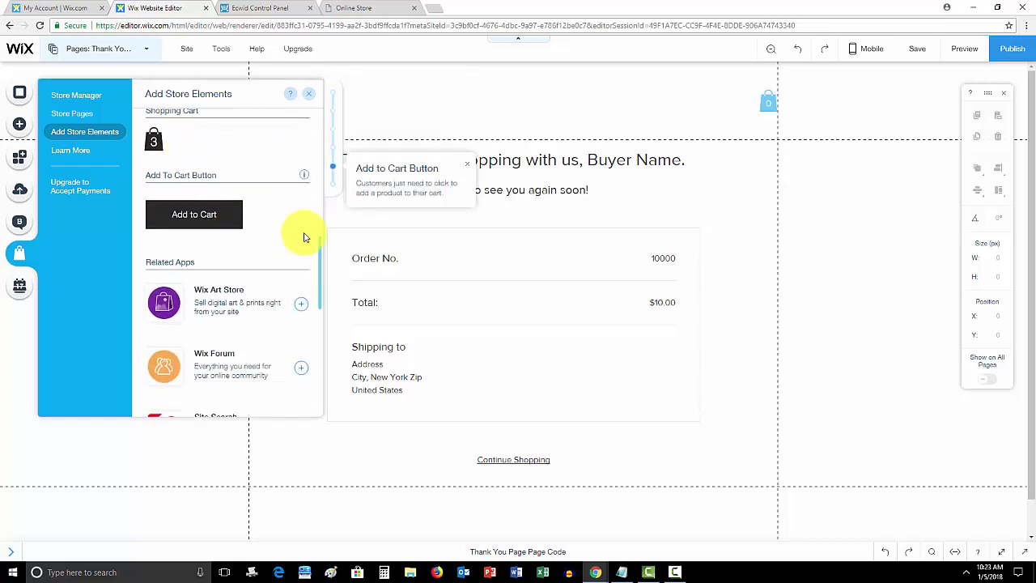
pyautogui.scroll(3, 273, 175)
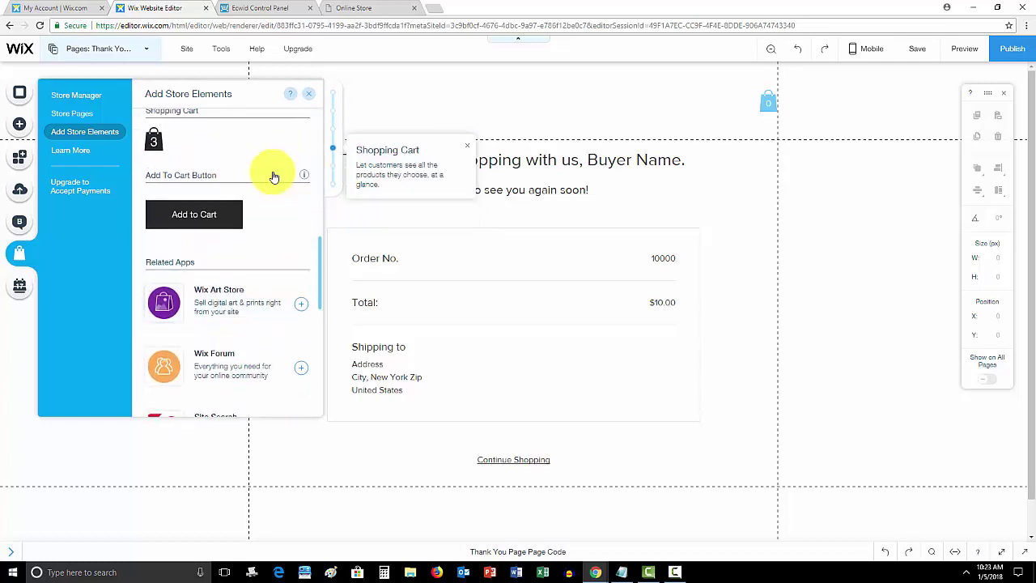
pyautogui.scroll(-4, 243, 254)
pyautogui.scroll(-3, 243, 249)
pyautogui.scroll(10, 234, 241)
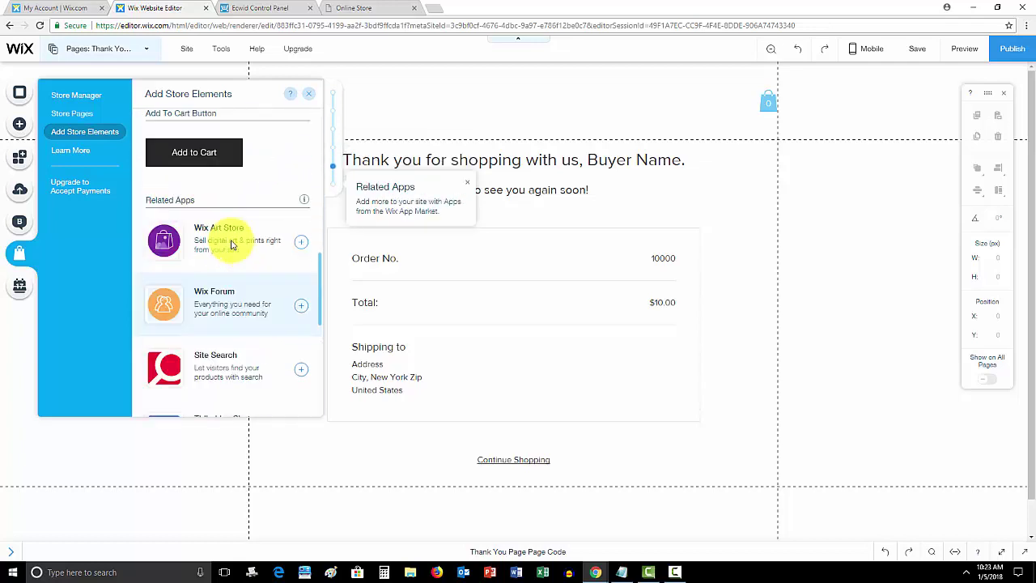
# - View the store's Learn More resources and Store Manager options, and close the store settings
pyautogui.click(73, 149)
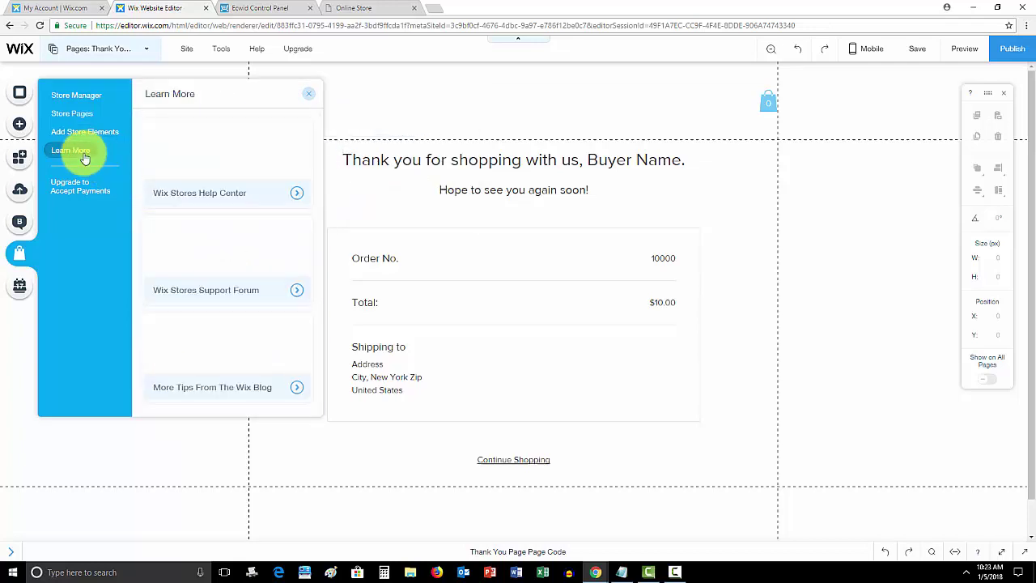
pyautogui.click(82, 94)
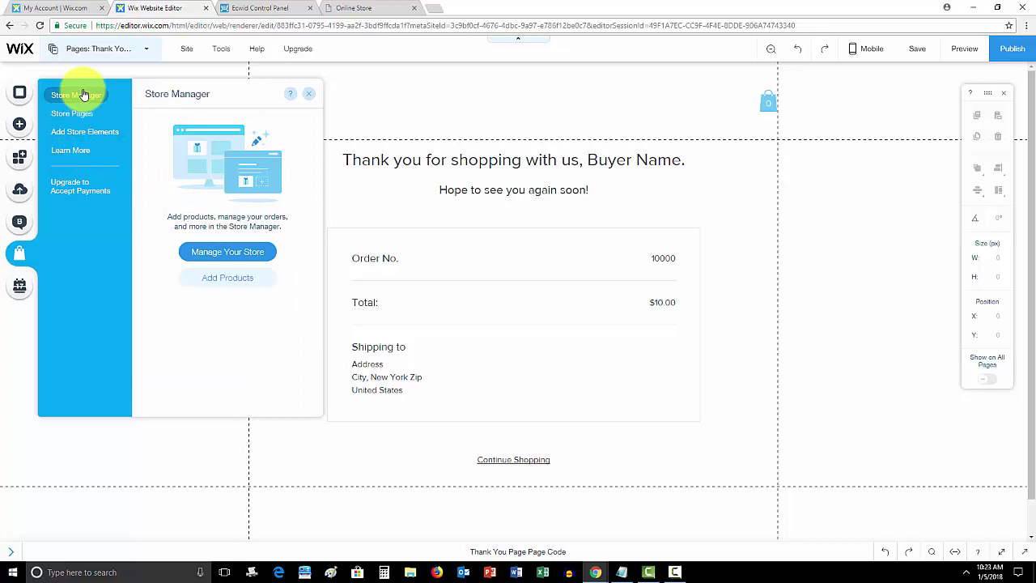
pyautogui.click(308, 94)
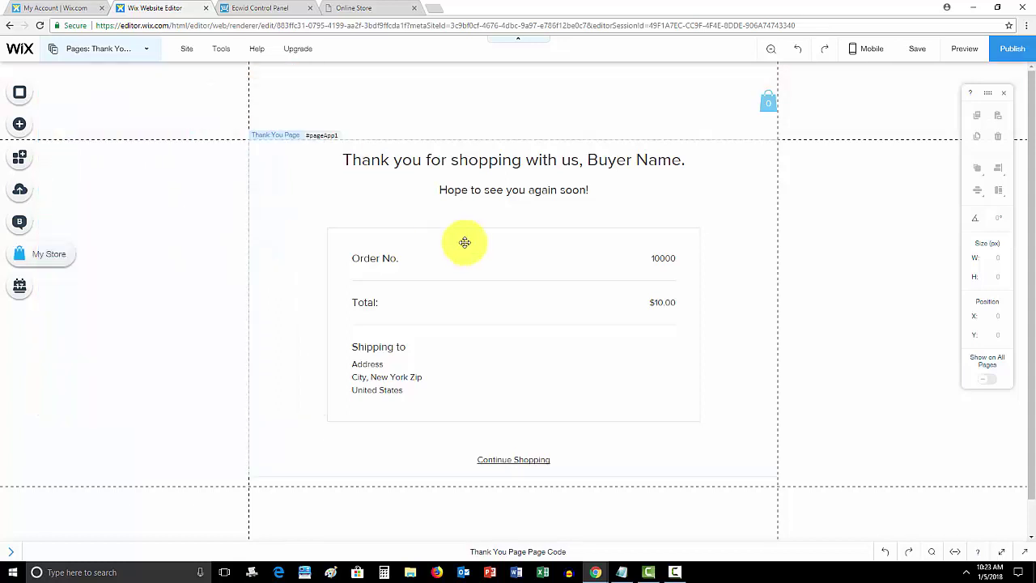
# - Open store management from the Thank You Page and display the product list in the catalog
pyautogui.click(464, 242)
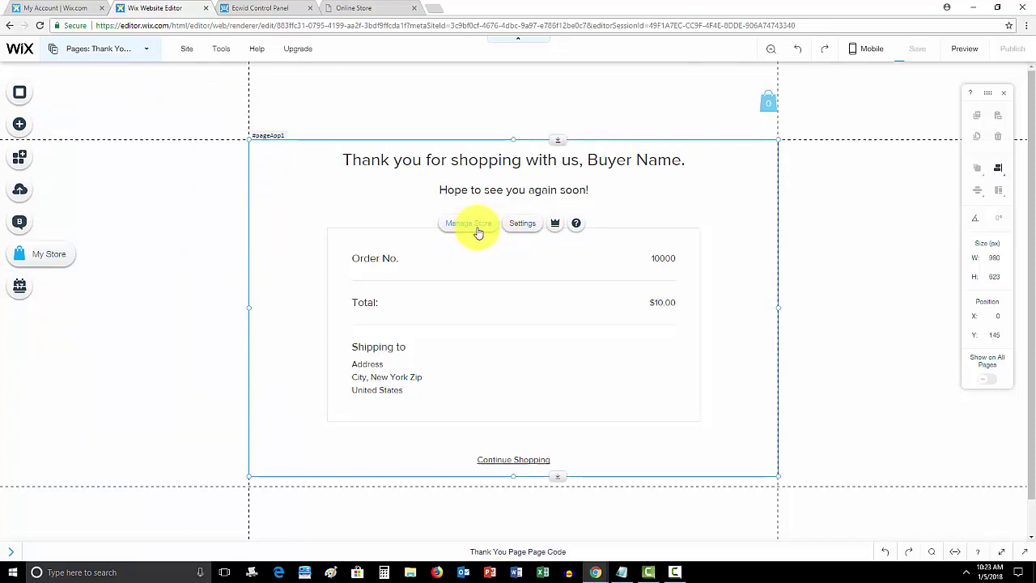
pyautogui.click(470, 223)
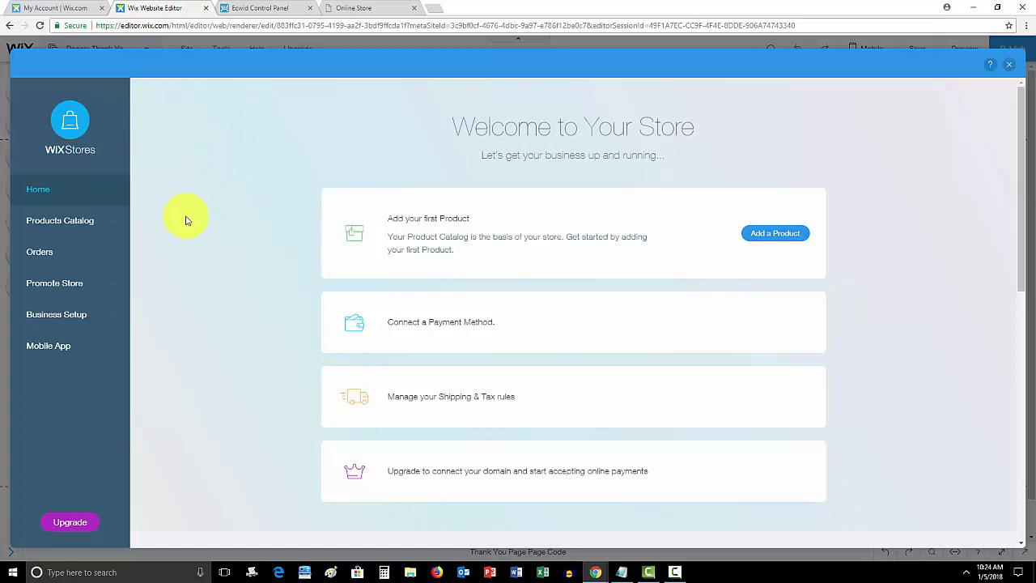
pyautogui.click(74, 220)
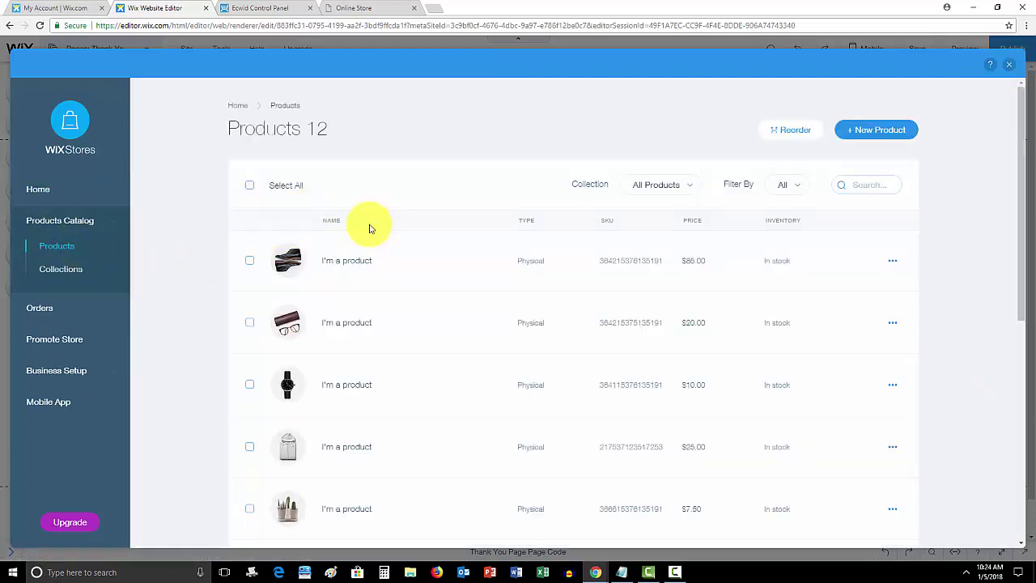
# - Create a new product of the Physical type in the catalog
pyautogui.click(880, 134)
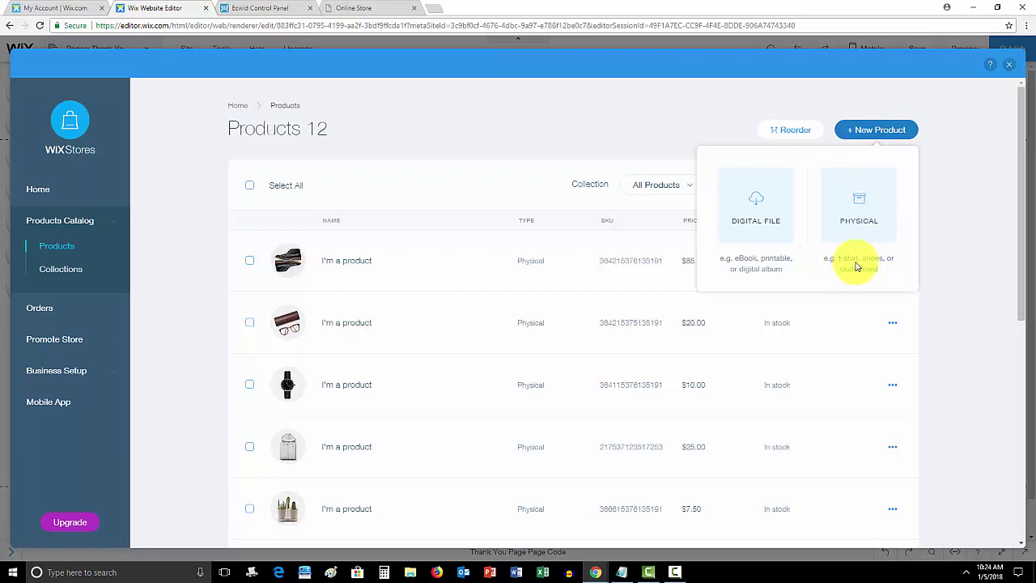
pyautogui.click(857, 133)
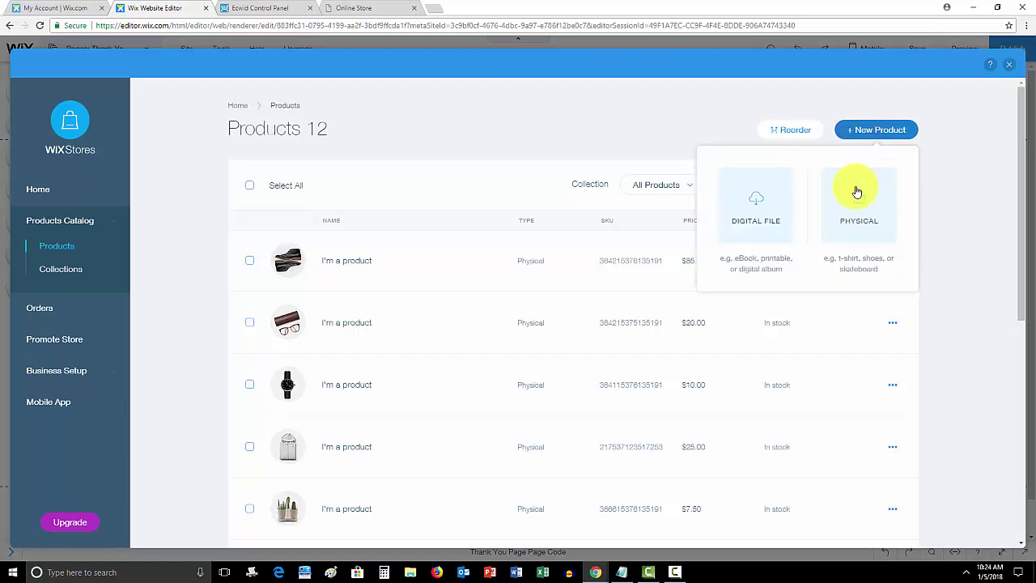
pyautogui.click(842, 186)
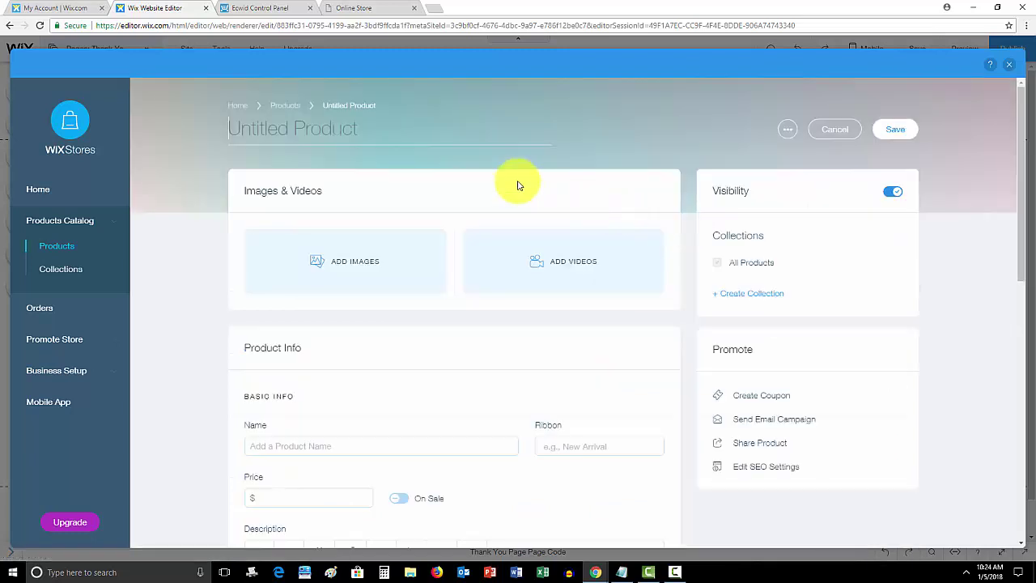
# - Review the new product form, from images, basic info and inventory to custom text, product options and promotion
pyautogui.click(318, 142)
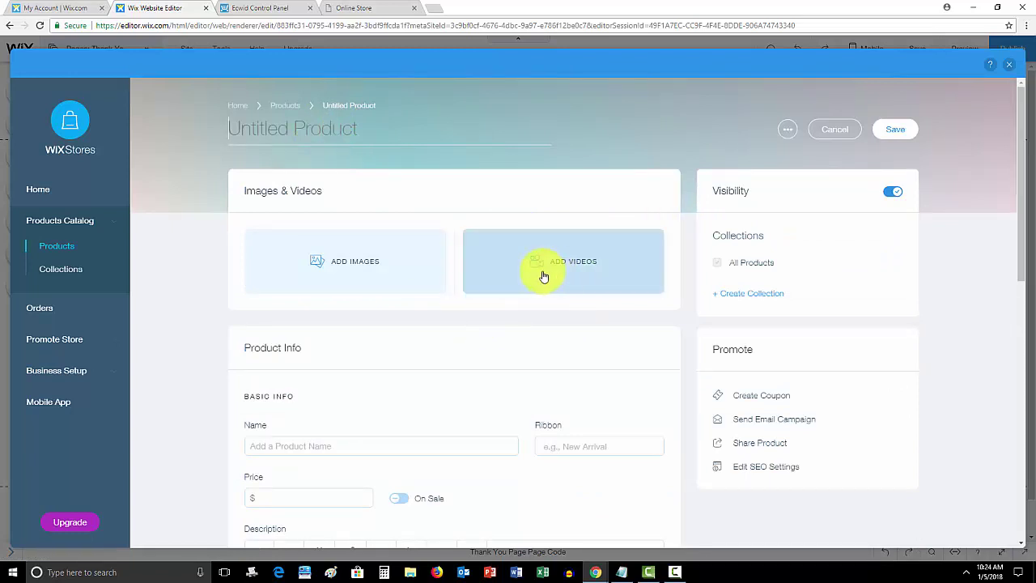
pyautogui.scroll(-1, 535, 287)
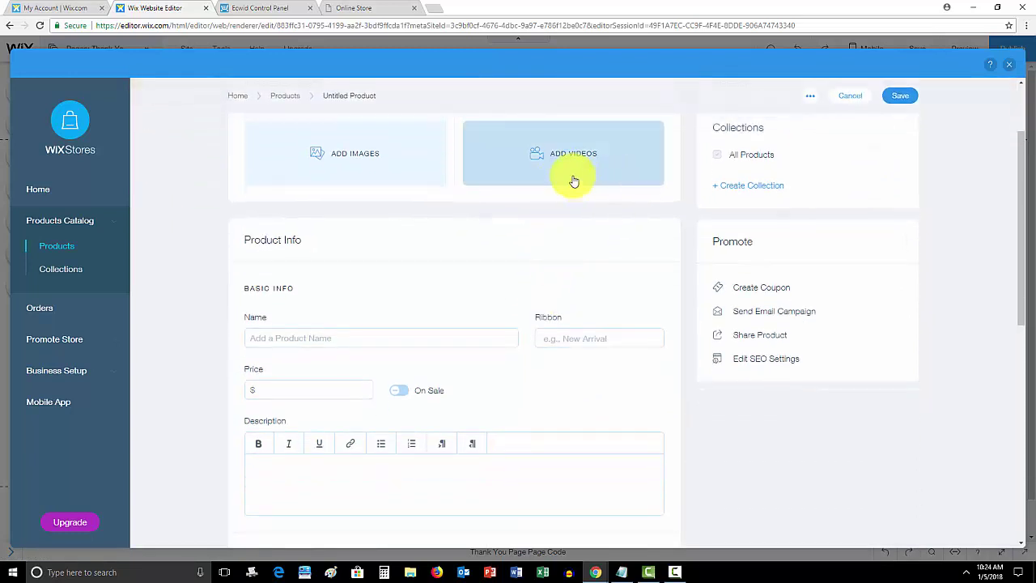
pyautogui.scroll(-1, 585, 225)
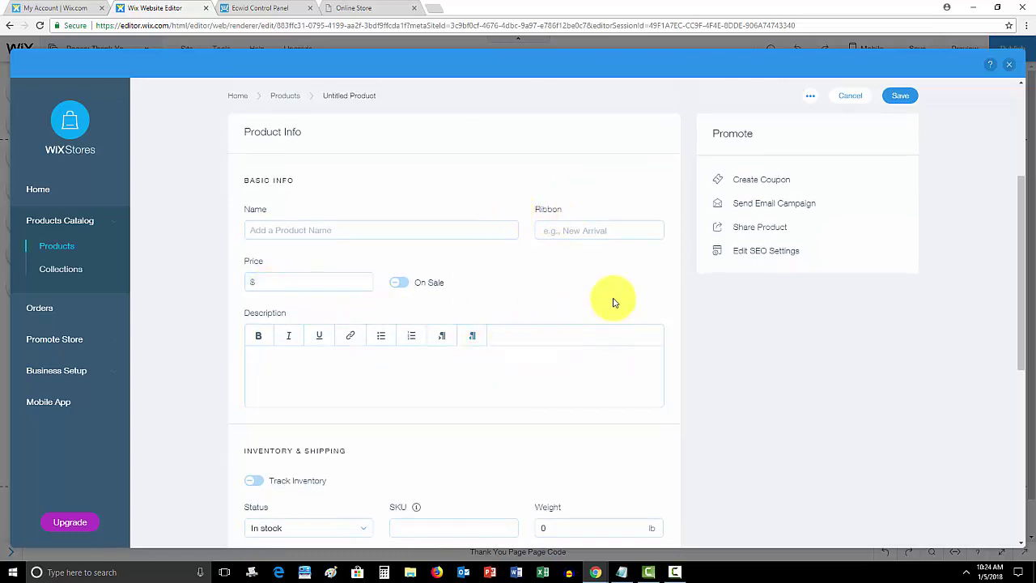
pyautogui.scroll(-3, 560, 227)
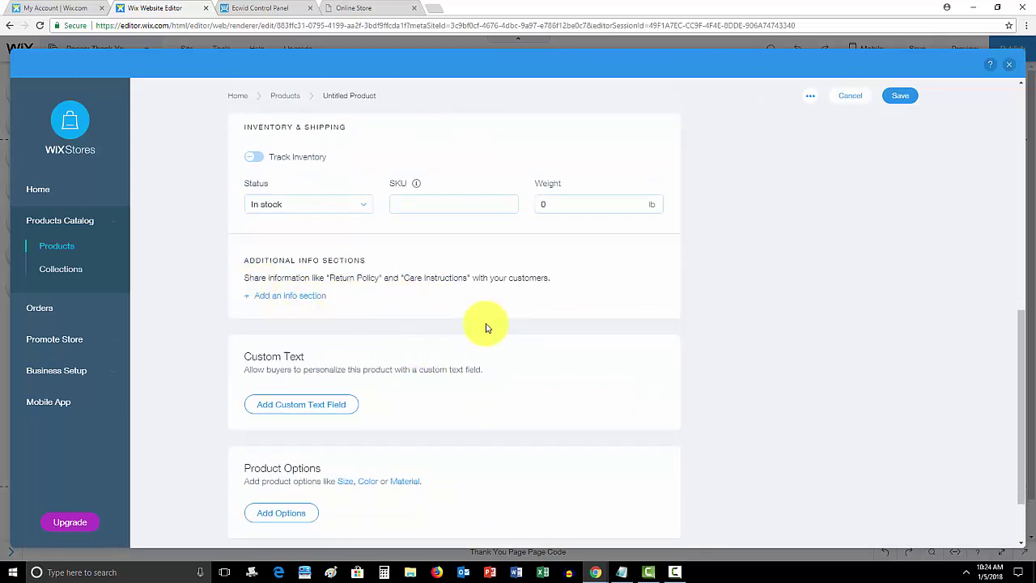
pyautogui.scroll(-1, 486, 328)
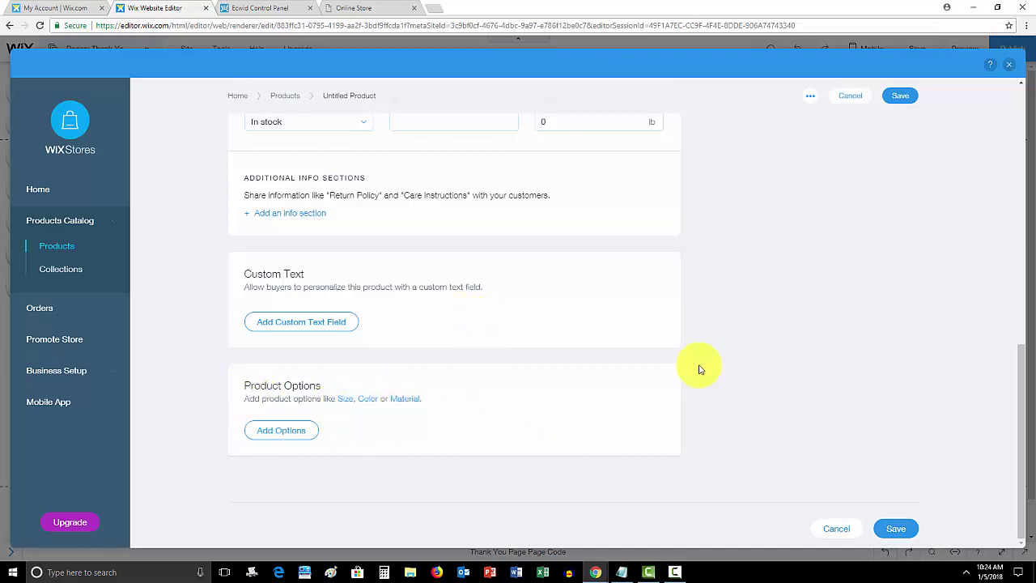
pyautogui.scroll(3, 698, 358)
pyautogui.scroll(4, 698, 358)
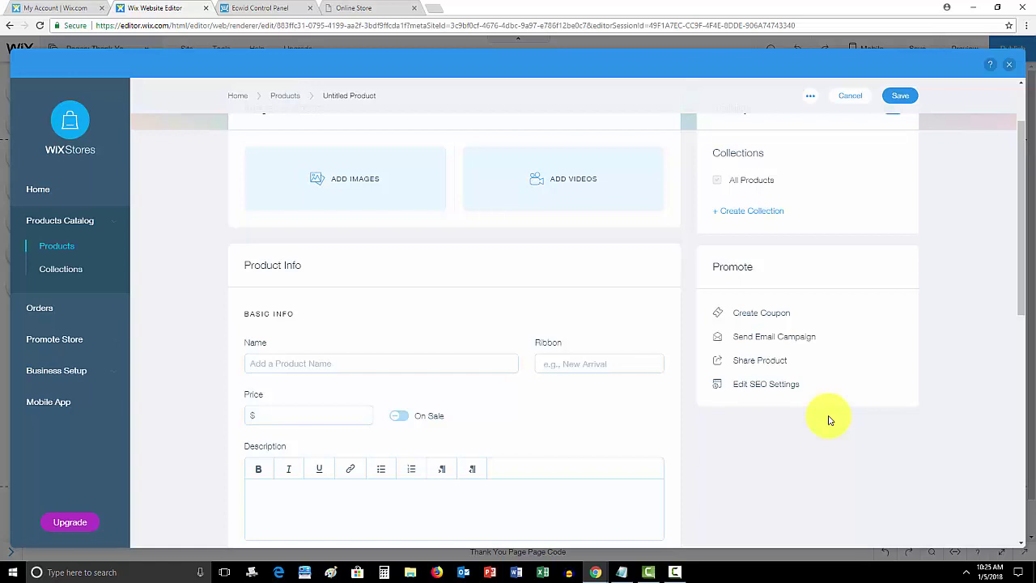
pyautogui.scroll(2, 203, 222)
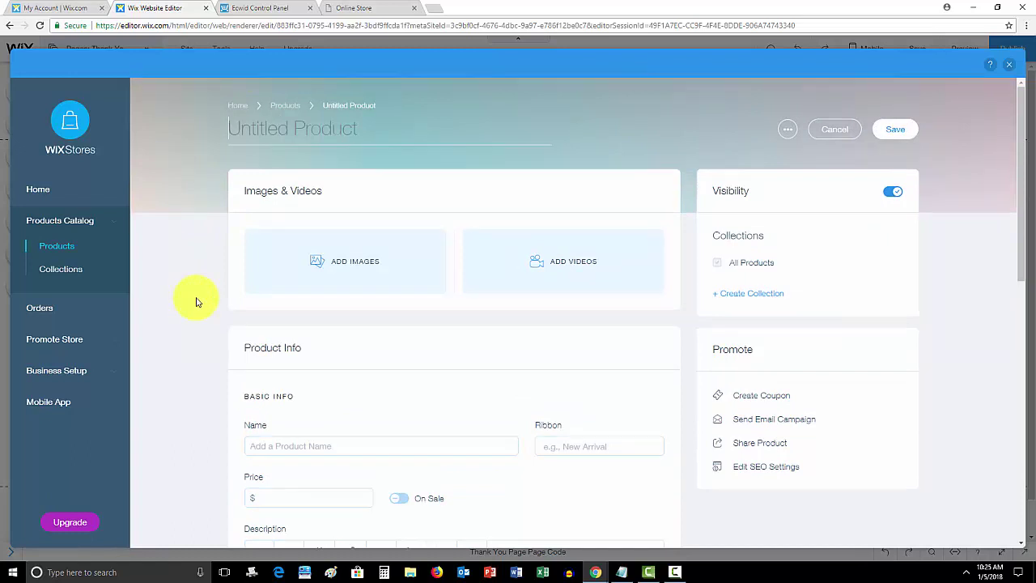
# - Look through the store's Collections, Orders, Coupons and Email Marketing pages
pyautogui.click(71, 271)
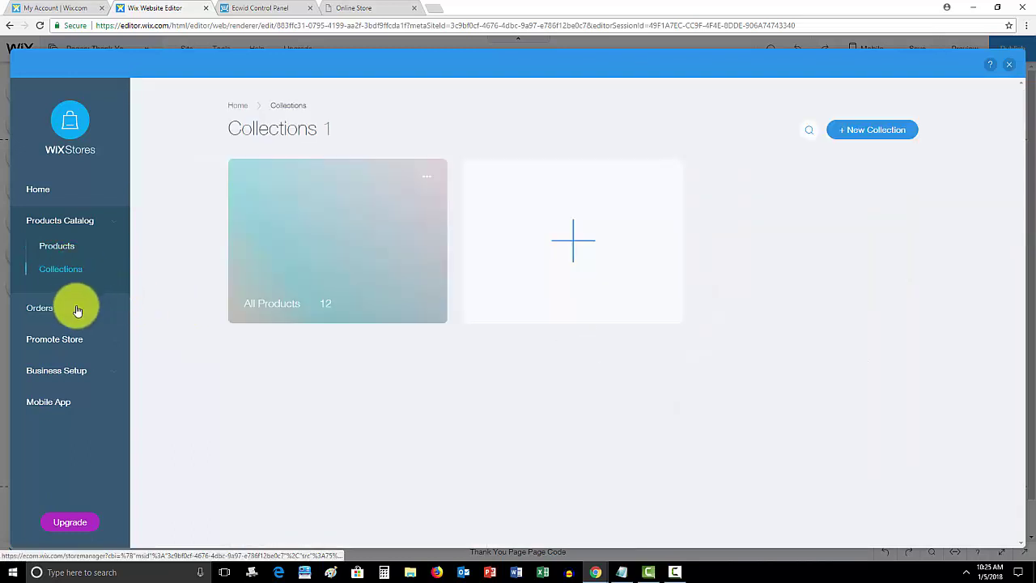
pyautogui.click(73, 308)
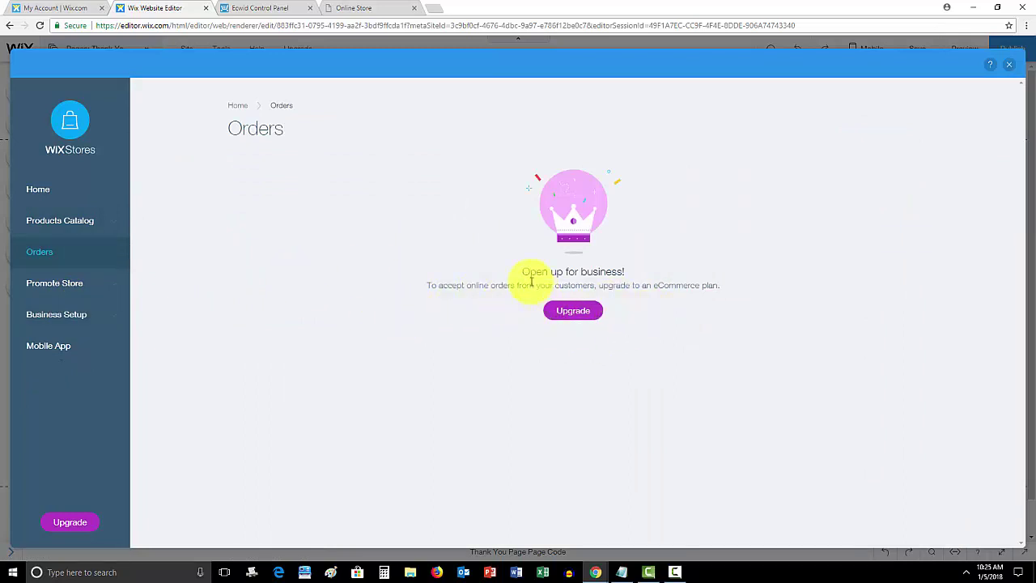
pyautogui.click(62, 280)
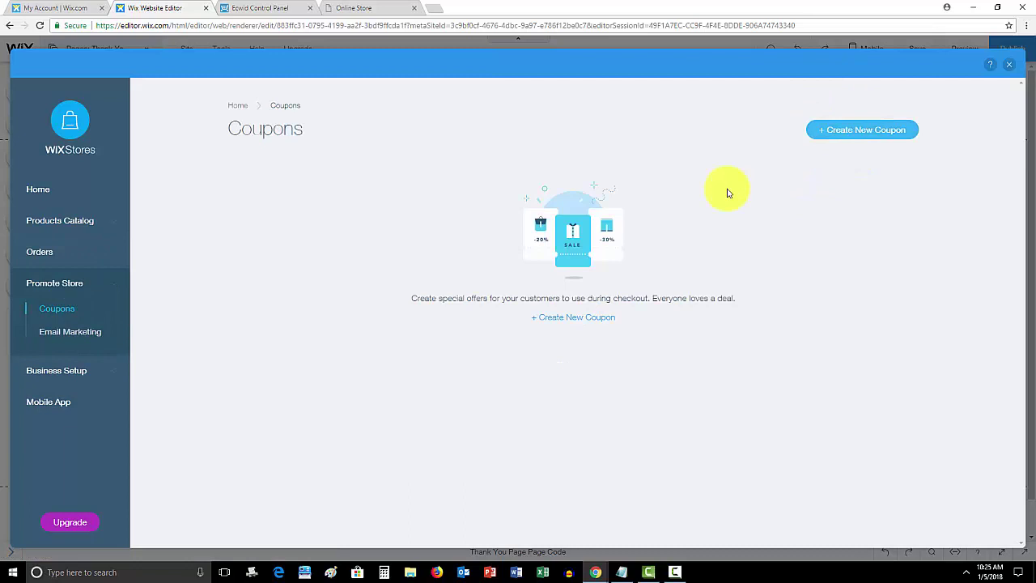
pyautogui.click(89, 340)
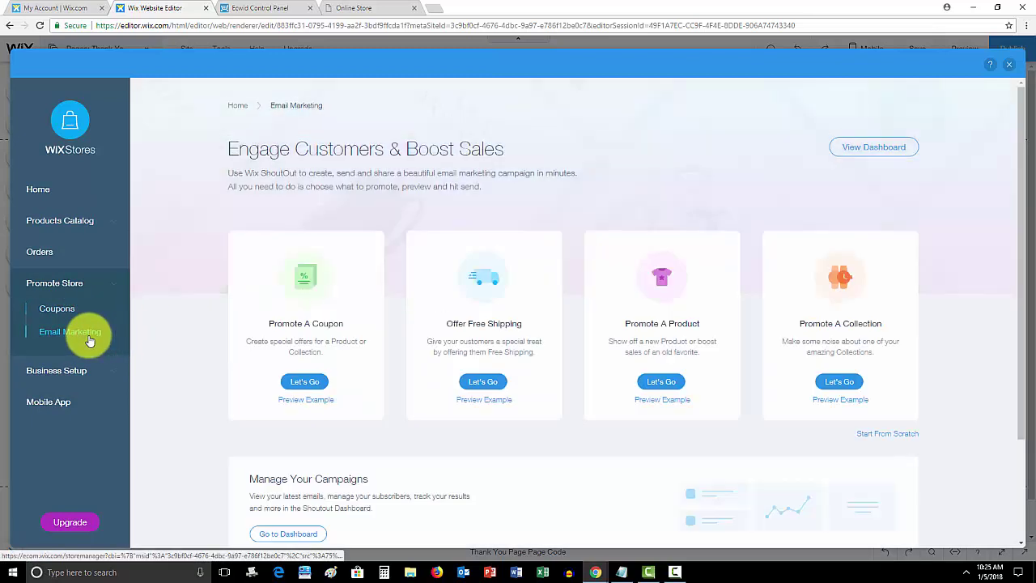
pyautogui.scroll(-3, 260, 361)
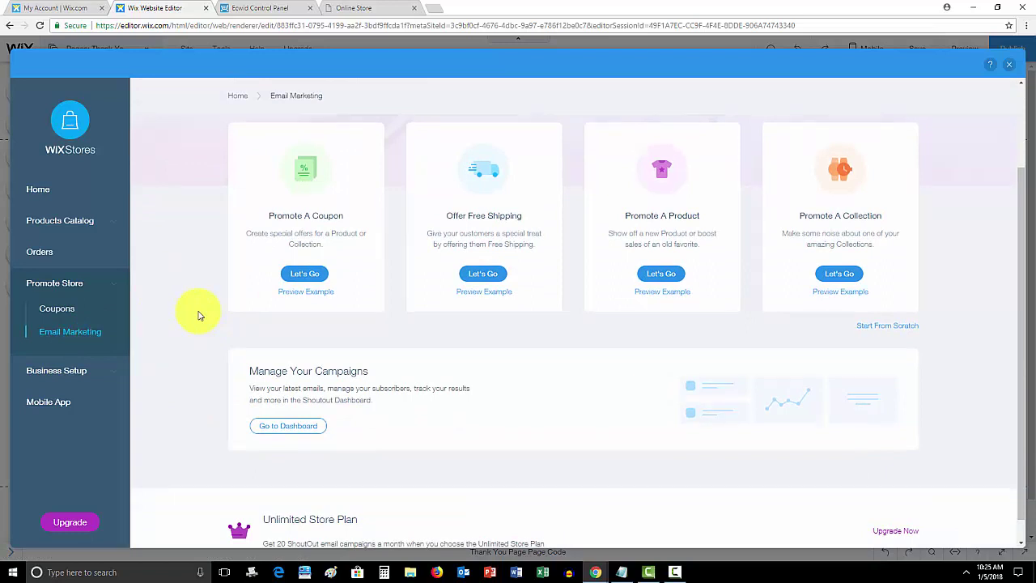
pyautogui.scroll(2, 199, 316)
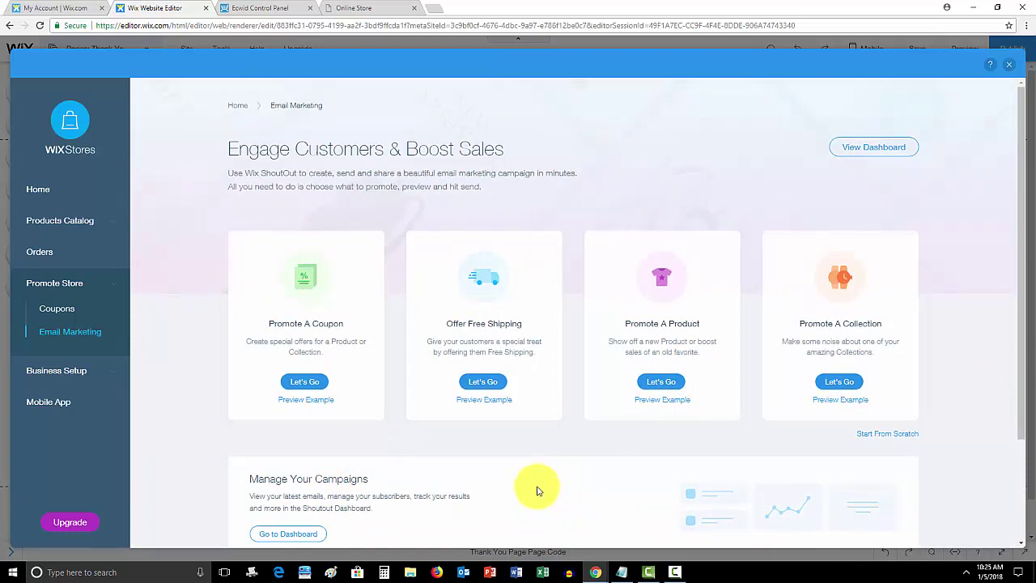
# - Examine the Business Info page and the payment methods the store can accept
pyautogui.click(65, 370)
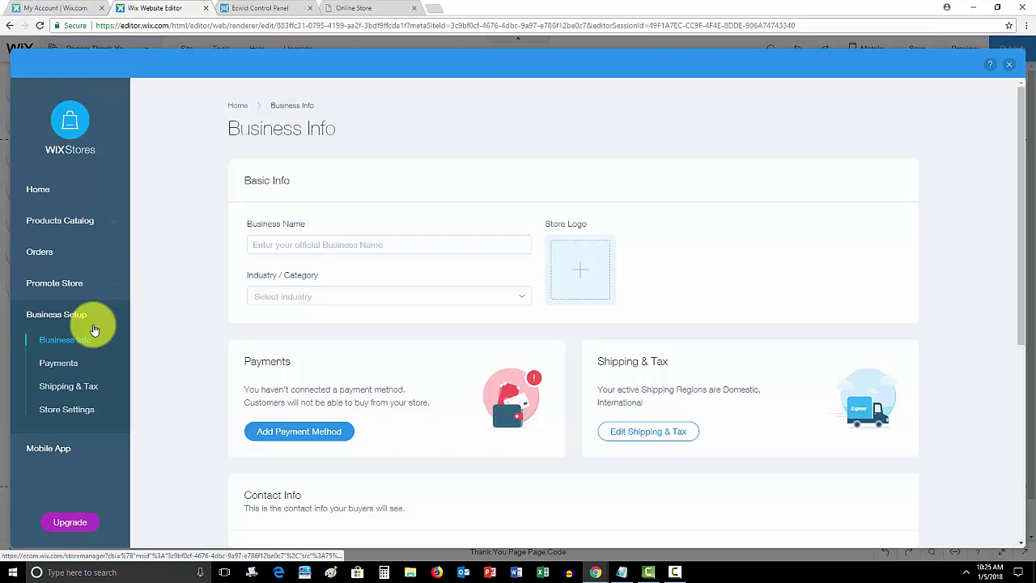
pyautogui.scroll(-3, 268, 275)
pyautogui.scroll(3, 393, 282)
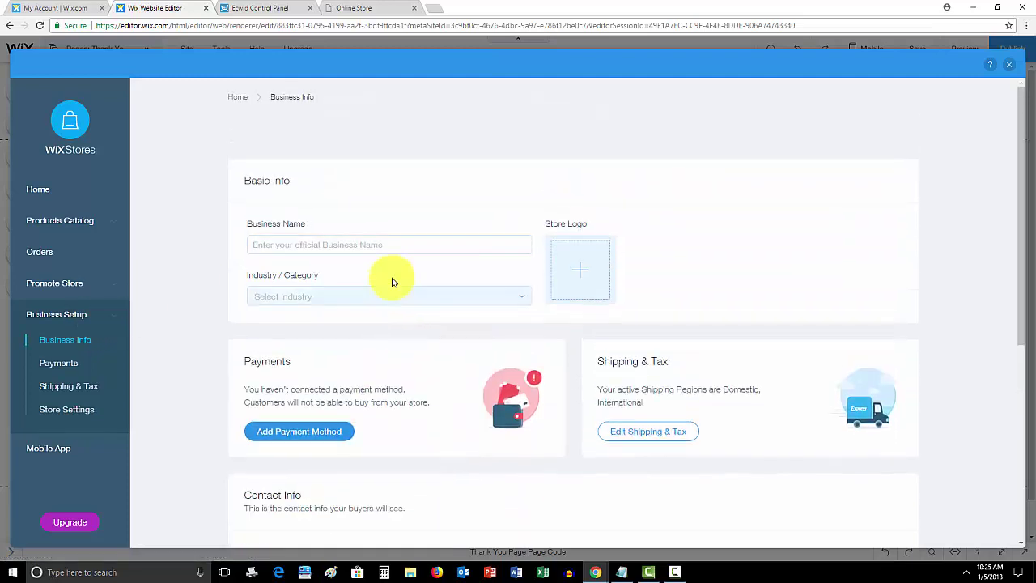
pyautogui.scroll(-3, 574, 394)
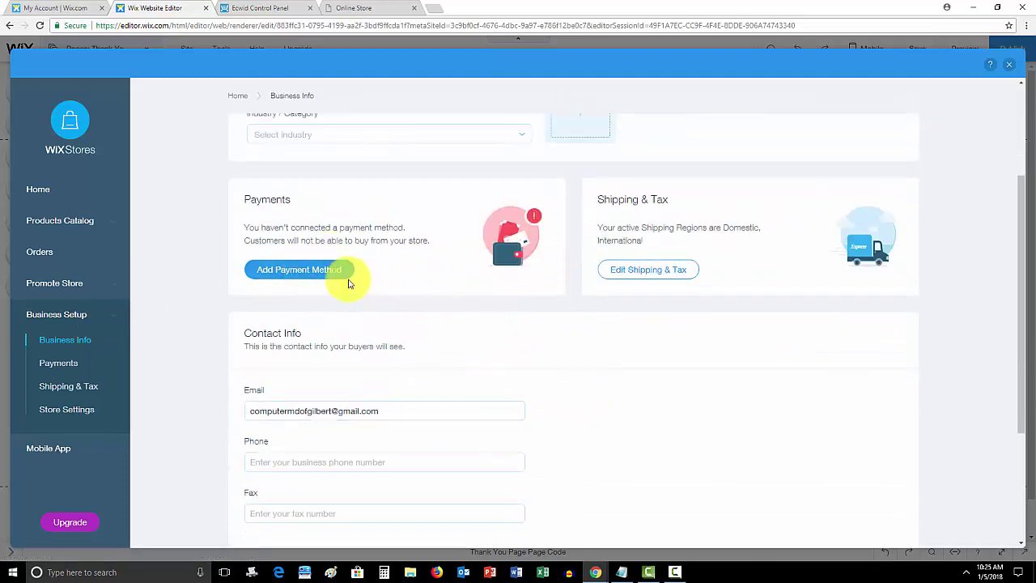
pyautogui.click(304, 279)
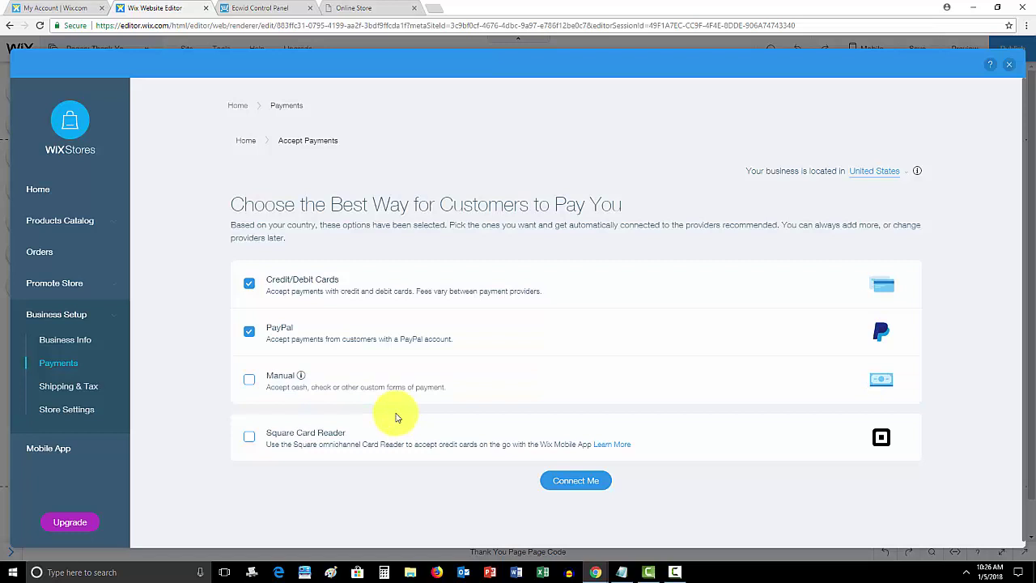
pyautogui.scroll(-1, 405, 425)
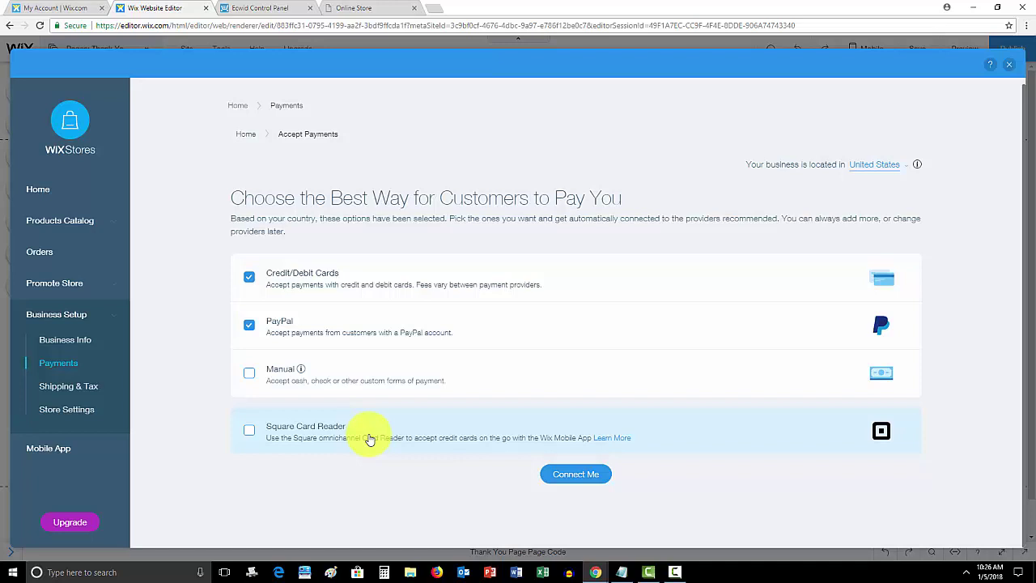
# - Disable the International region in the store's Shipping & Tax setup, leaving Domestic enabled
pyautogui.click(67, 385)
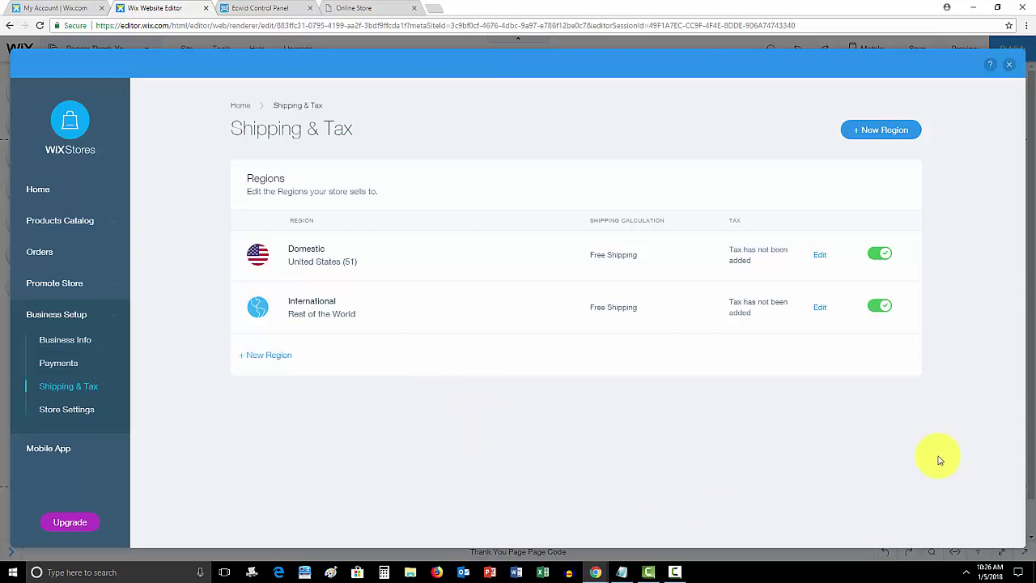
pyautogui.click(879, 305)
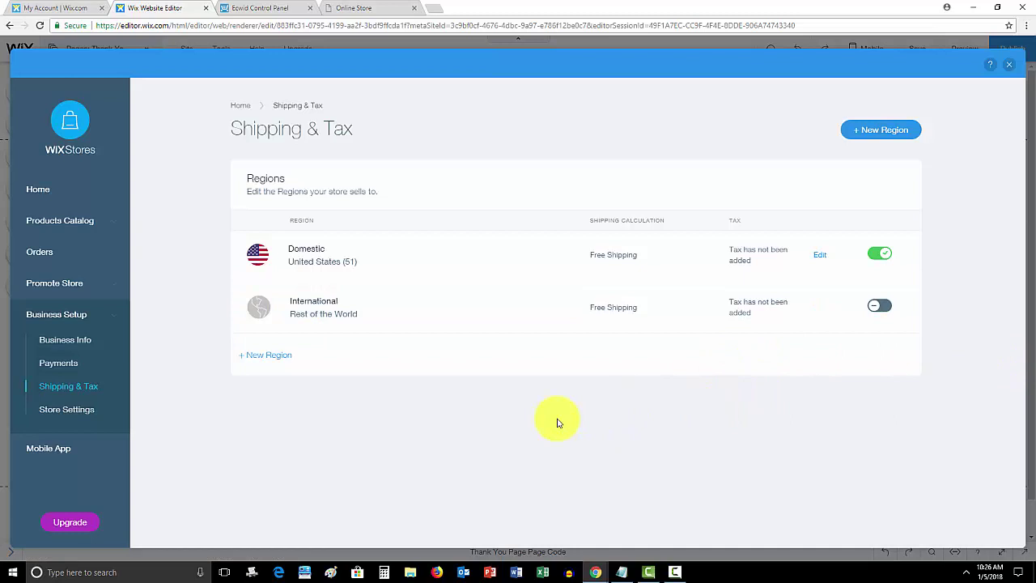
# - Review the Store Settings for locale, order tax, store policies and email notifications
pyautogui.click(76, 409)
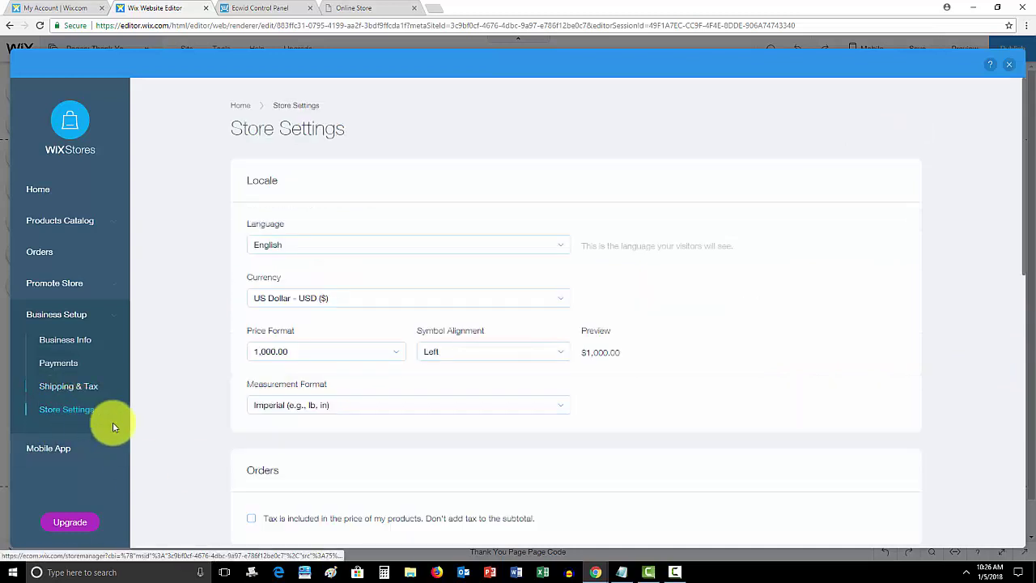
pyautogui.scroll(-2, 217, 266)
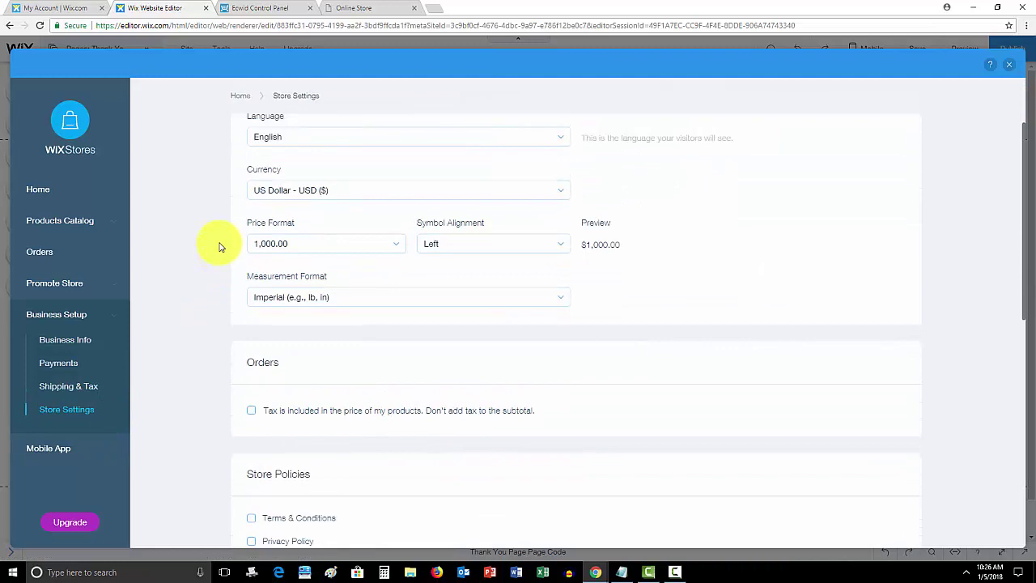
pyautogui.scroll(-2, 219, 247)
pyautogui.scroll(-3, 219, 247)
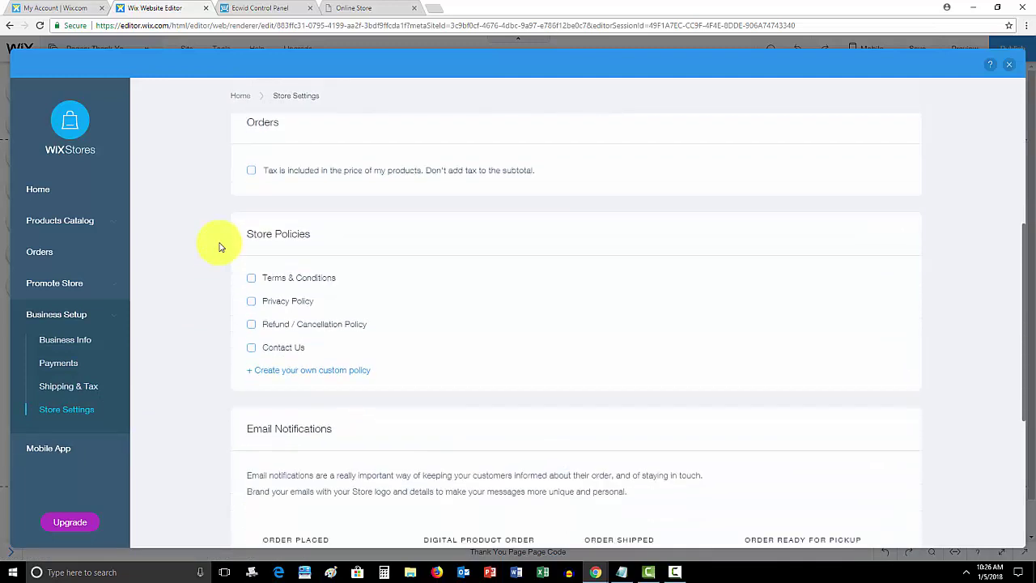
pyautogui.scroll(-4, 219, 247)
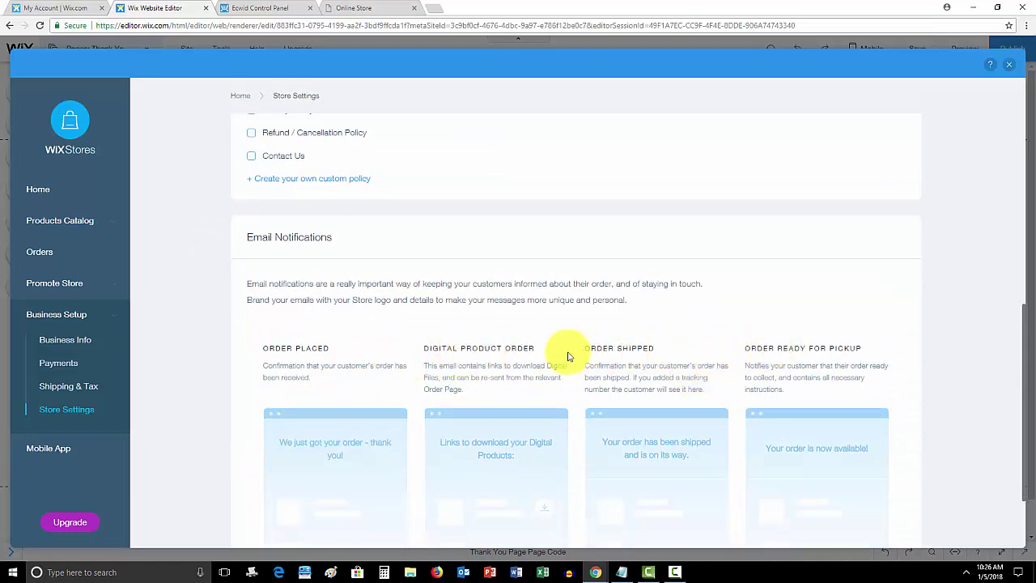
pyautogui.scroll(-1, 499, 356)
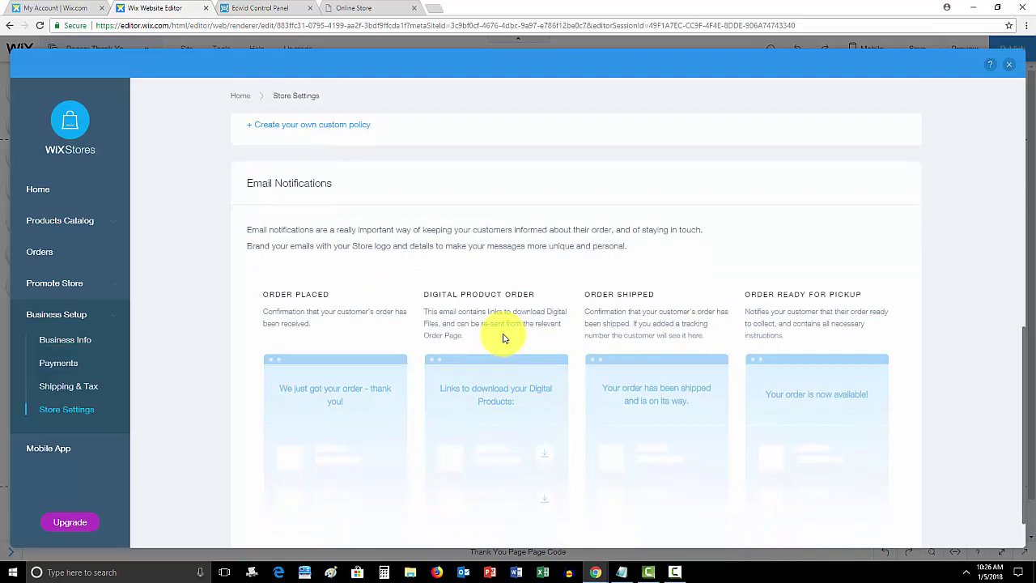
pyautogui.scroll(4, 421, 318)
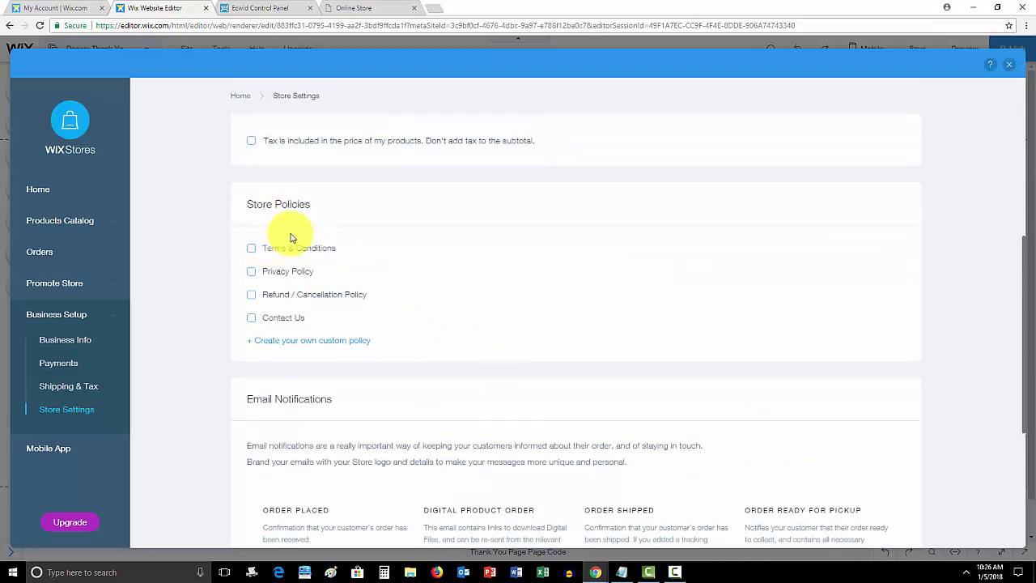
pyautogui.scroll(2, 607, 358)
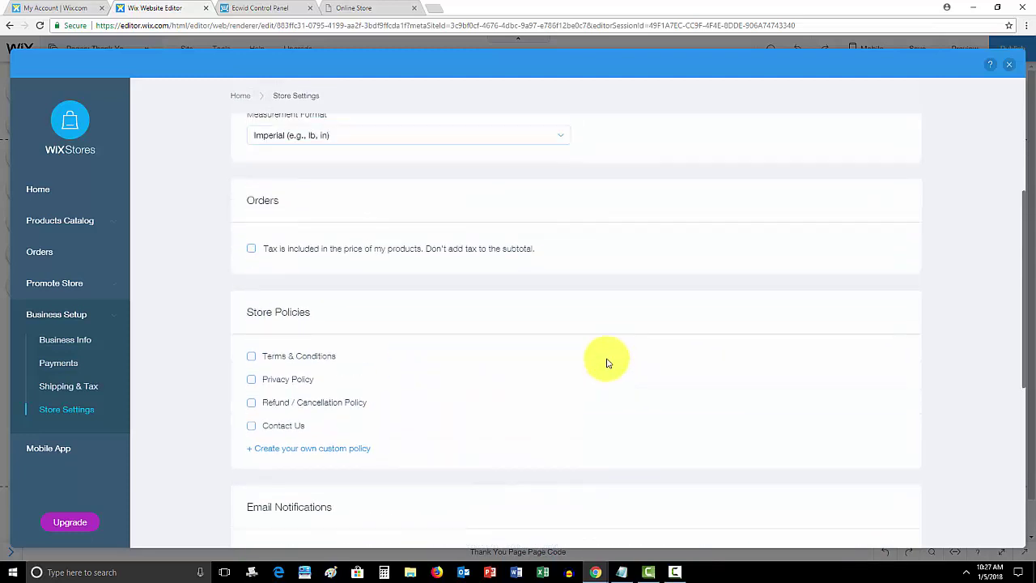
pyautogui.scroll(3, 607, 362)
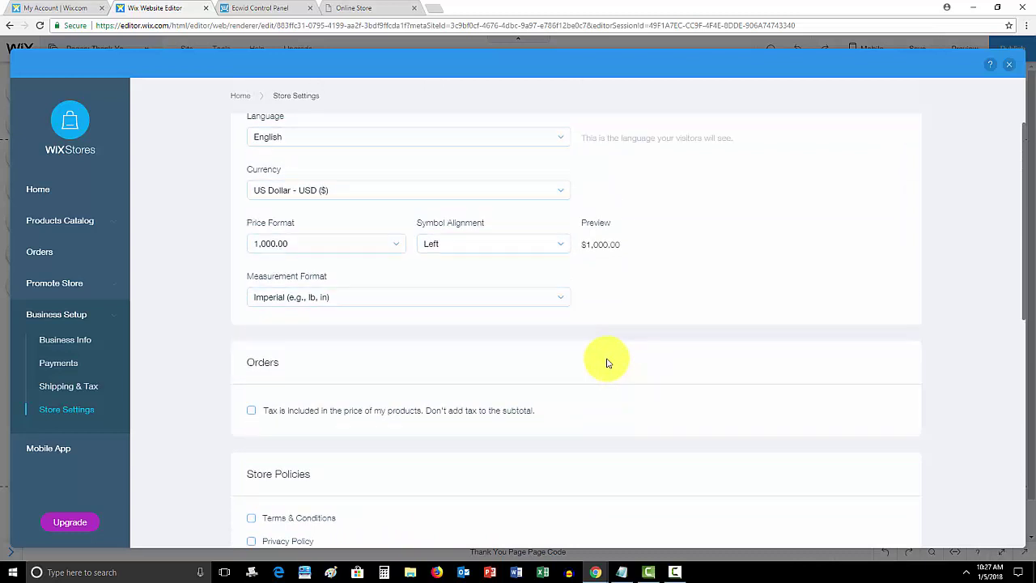
pyautogui.scroll(2, 607, 363)
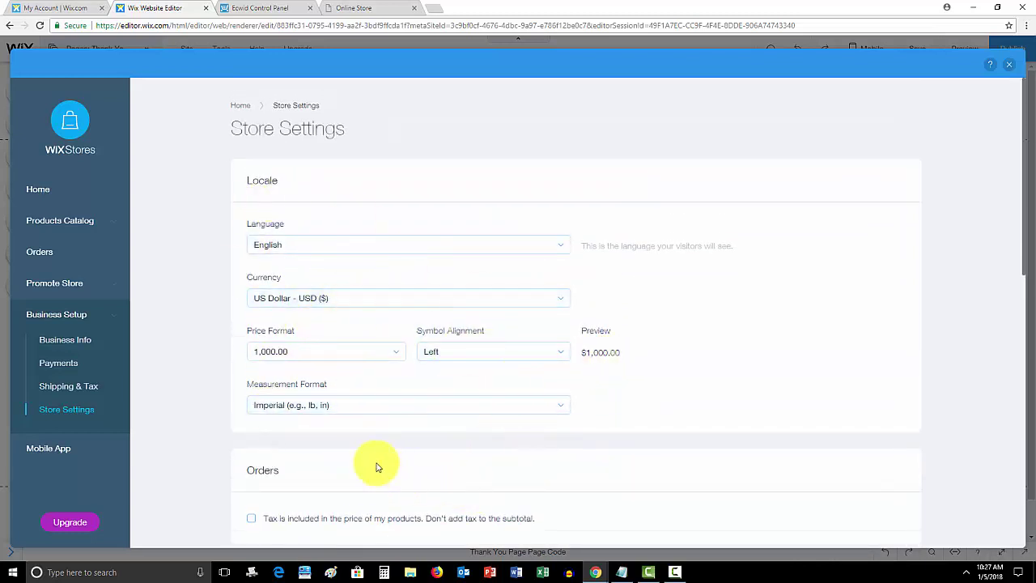
# - Read the store's Mobile App page and return to the store's Home overview
pyautogui.click(55, 450)
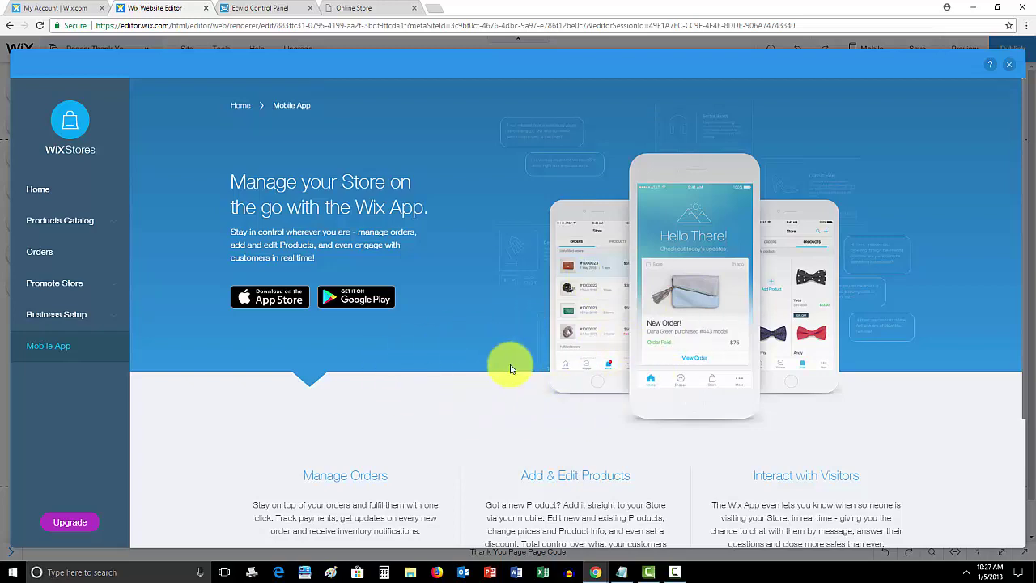
pyautogui.scroll(-2, 497, 365)
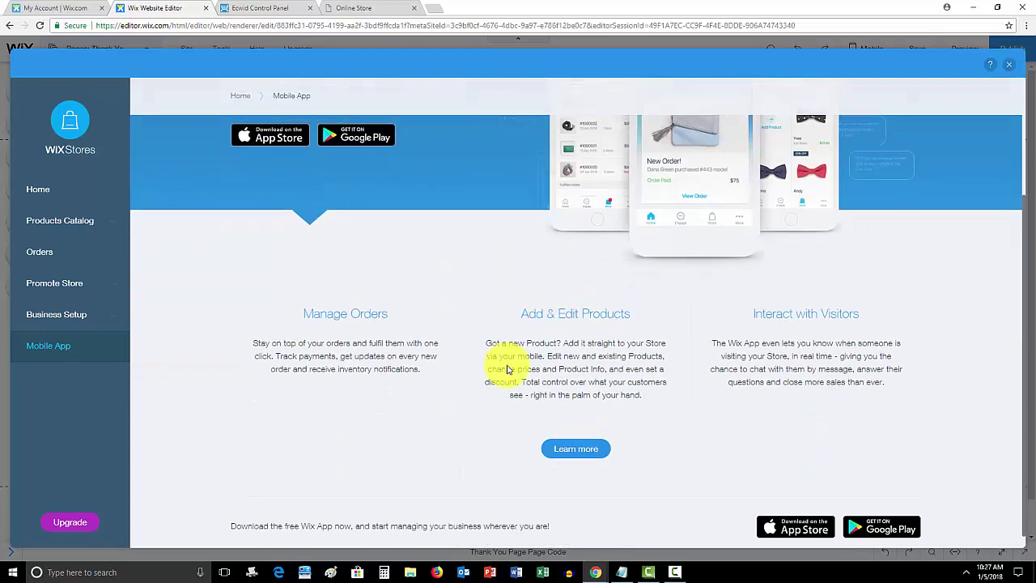
pyautogui.scroll(2, 508, 366)
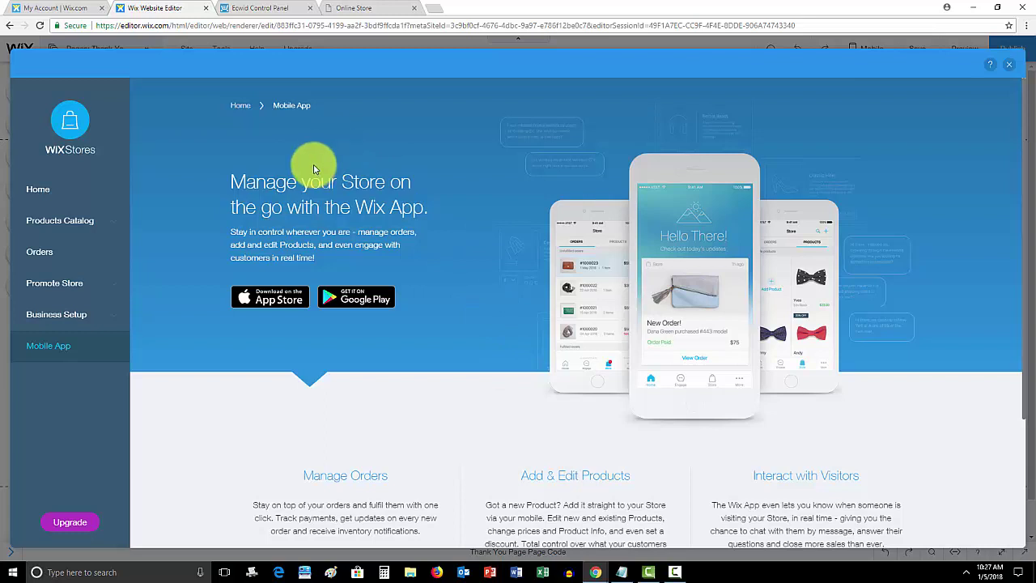
pyautogui.click(83, 193)
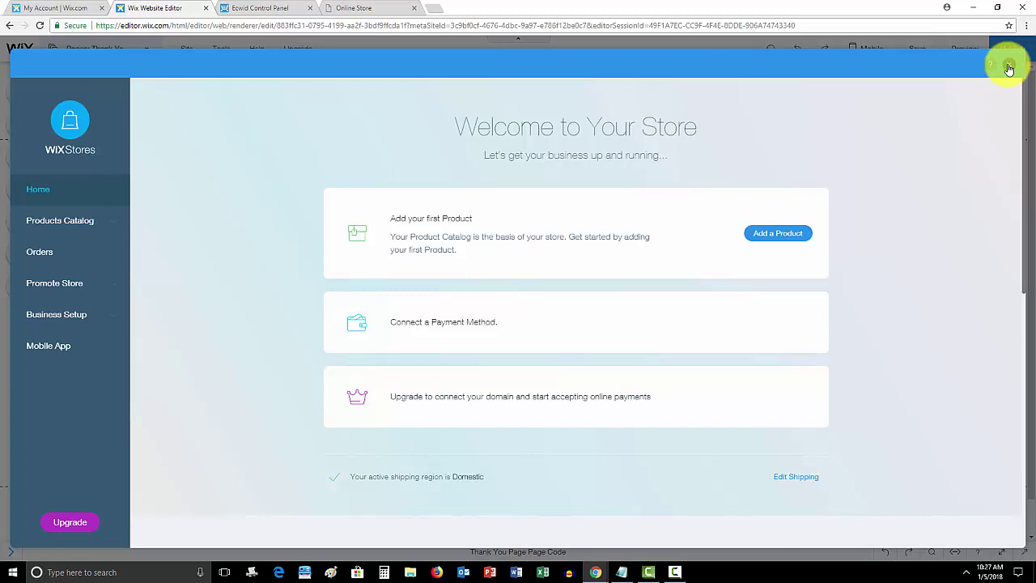
# - Close the store manager and display the site's list of pages
pyautogui.click(1009, 67)
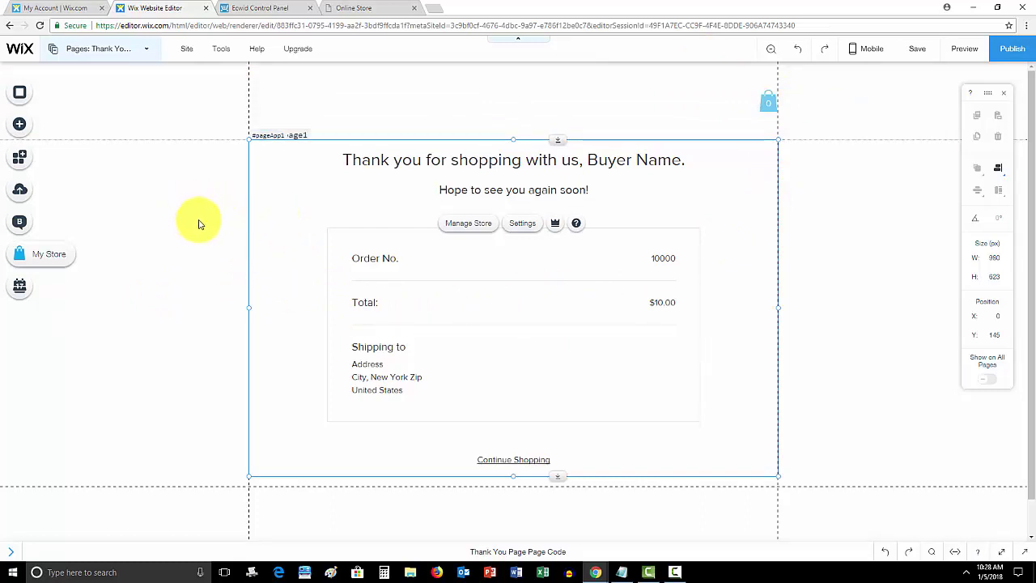
pyautogui.click(142, 49)
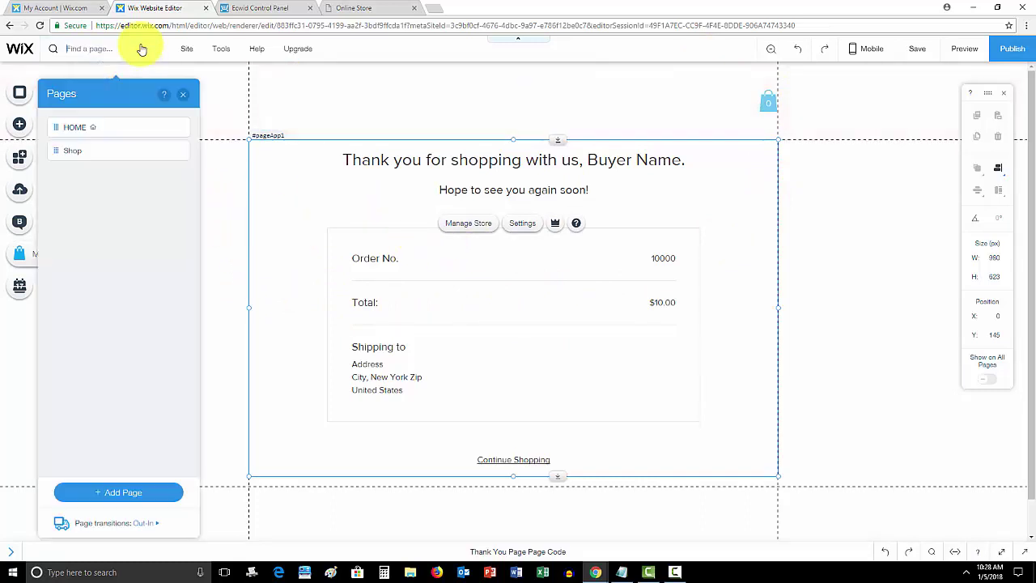
# - Open the Shop page's product gallery settings and examine the collection and layout options, including image ratio, text alignment and grid
pyautogui.click(154, 150)
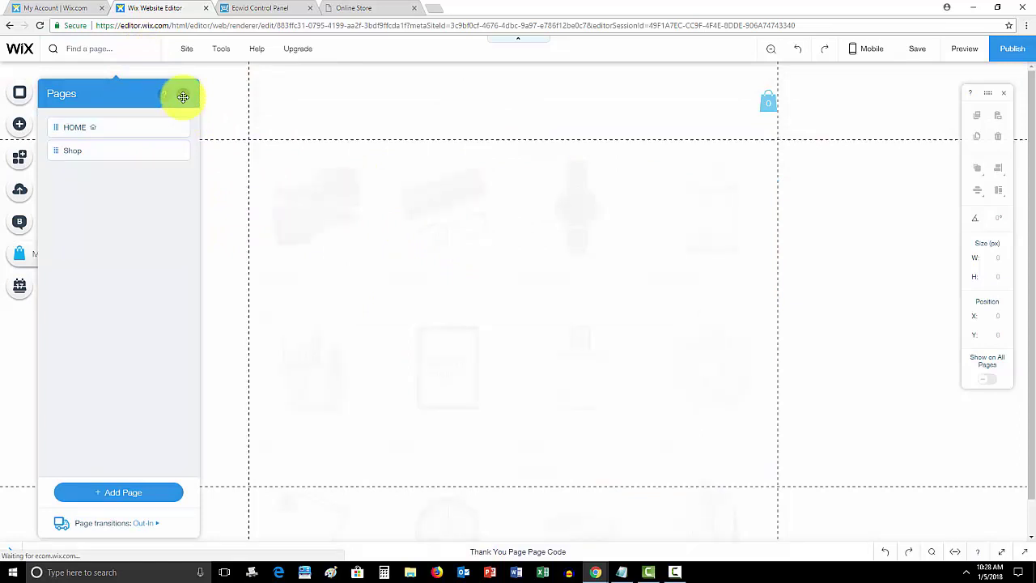
pyautogui.click(325, 288)
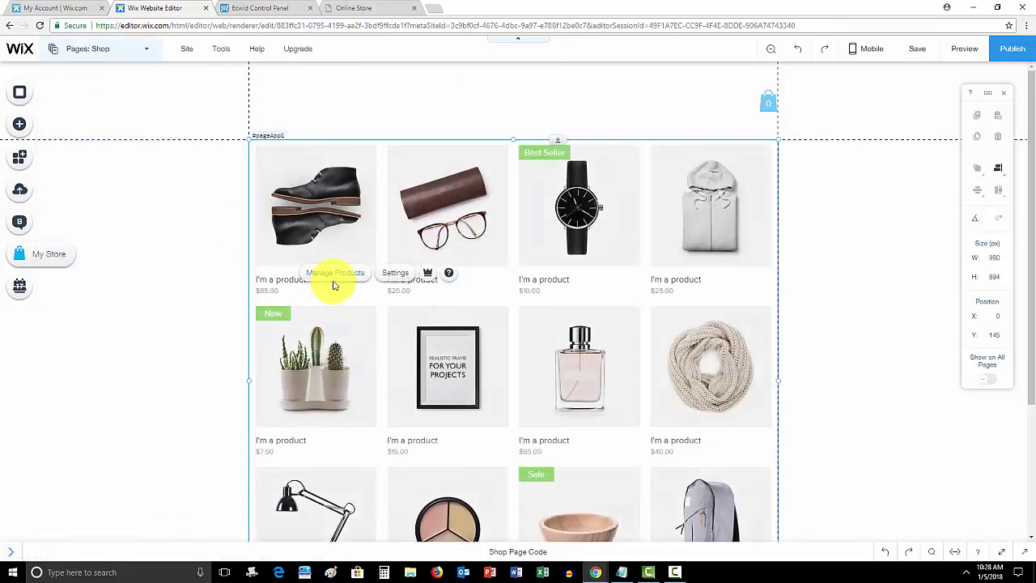
pyautogui.click(397, 279)
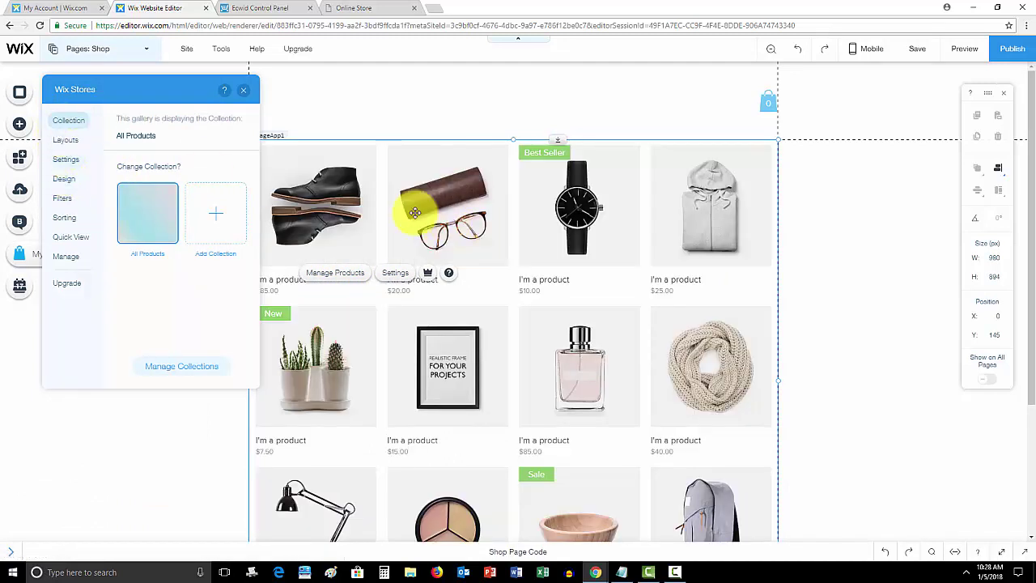
pyautogui.click(64, 143)
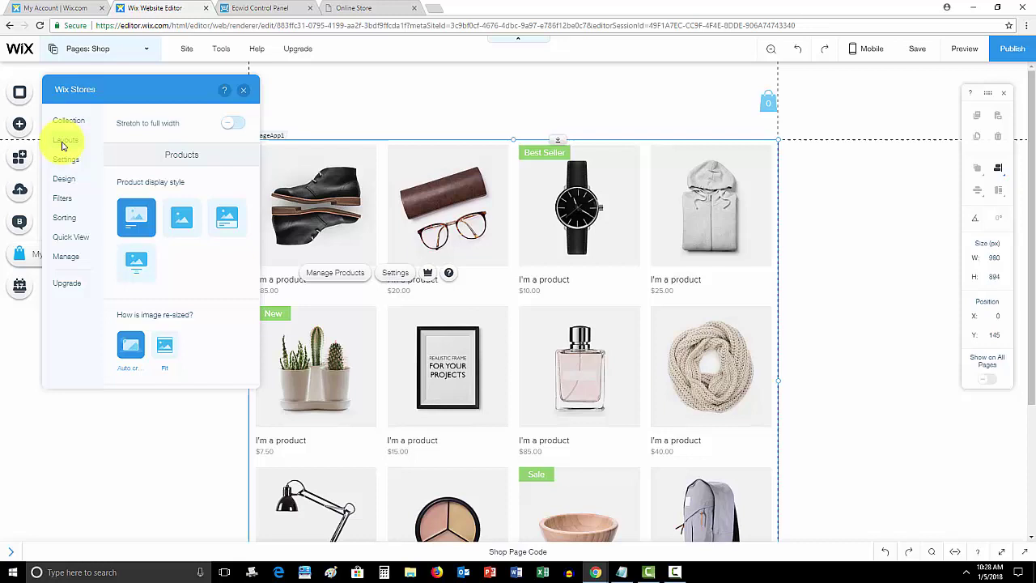
pyautogui.scroll(-2, 169, 216)
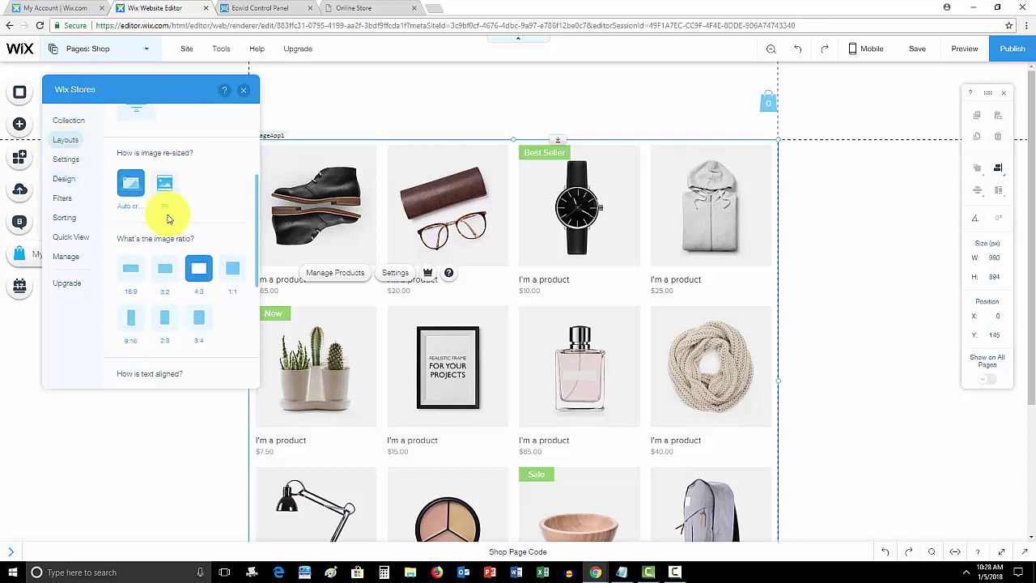
pyautogui.scroll(-3, 169, 218)
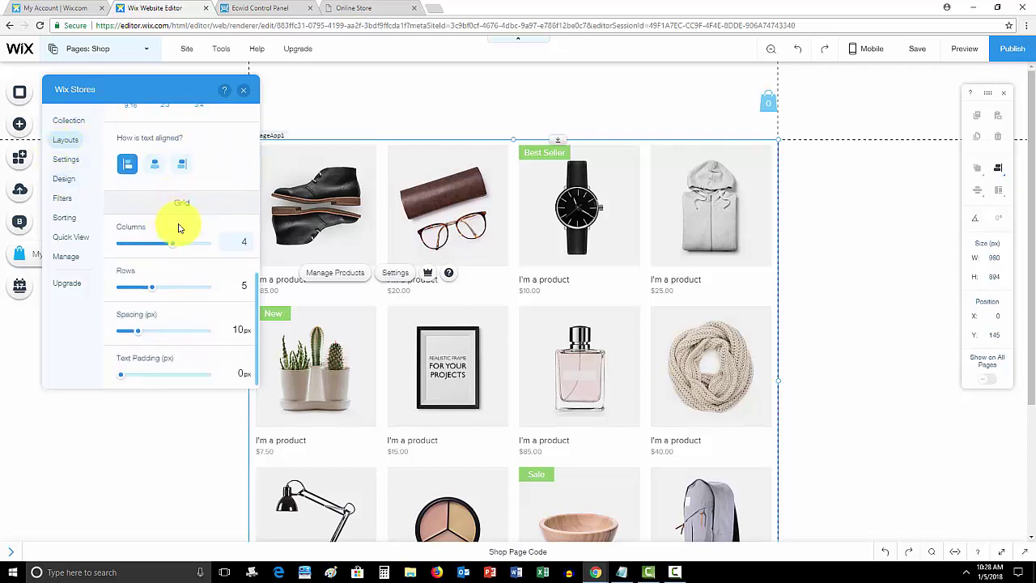
# - Review the product gallery's hover, product element, design, filter and sorting options, and close its settings
pyautogui.click(65, 159)
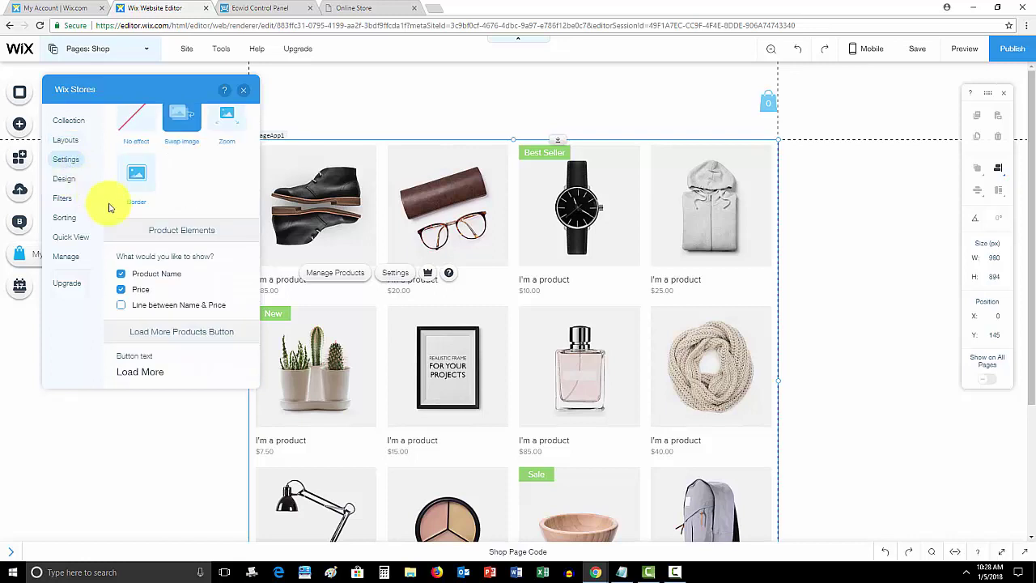
pyautogui.scroll(1, 195, 248)
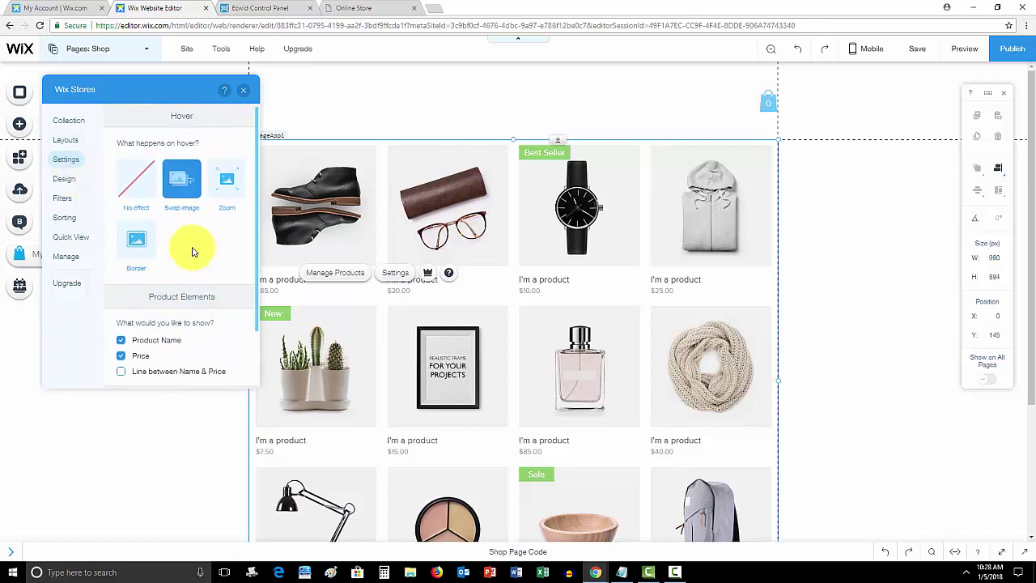
pyautogui.click(69, 184)
pyautogui.scroll(-5, 173, 173)
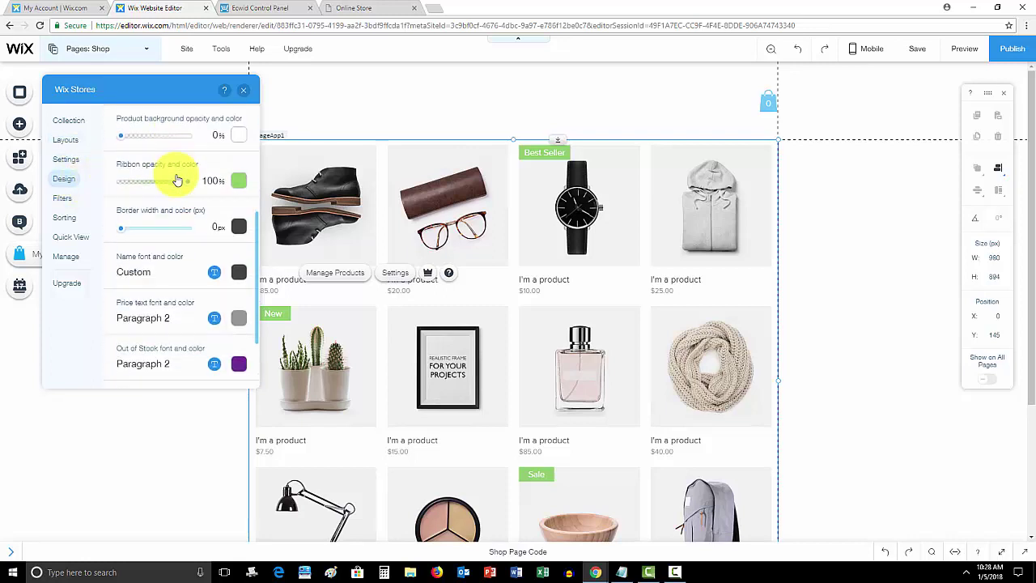
pyautogui.scroll(-3, 176, 180)
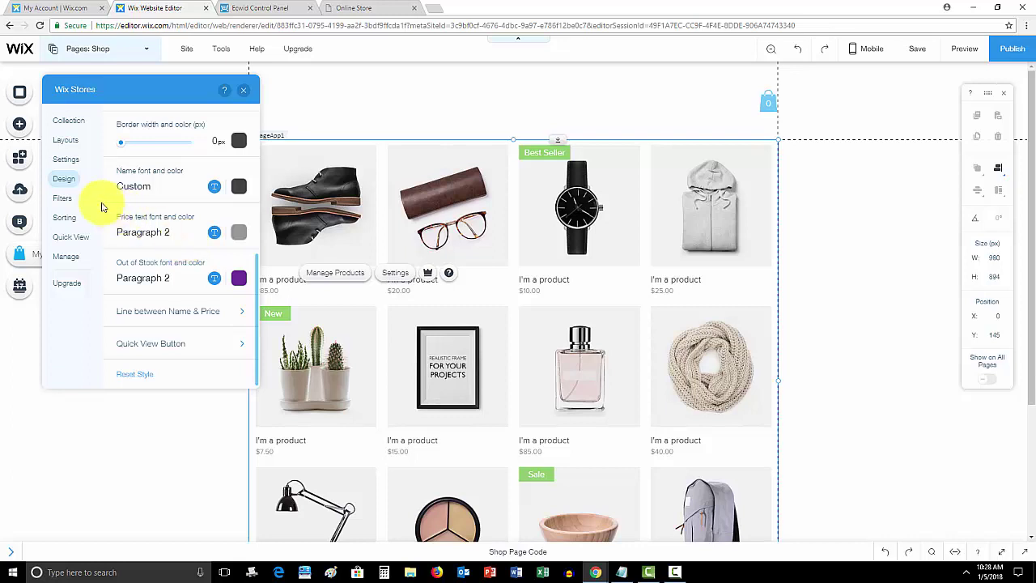
pyautogui.click(65, 198)
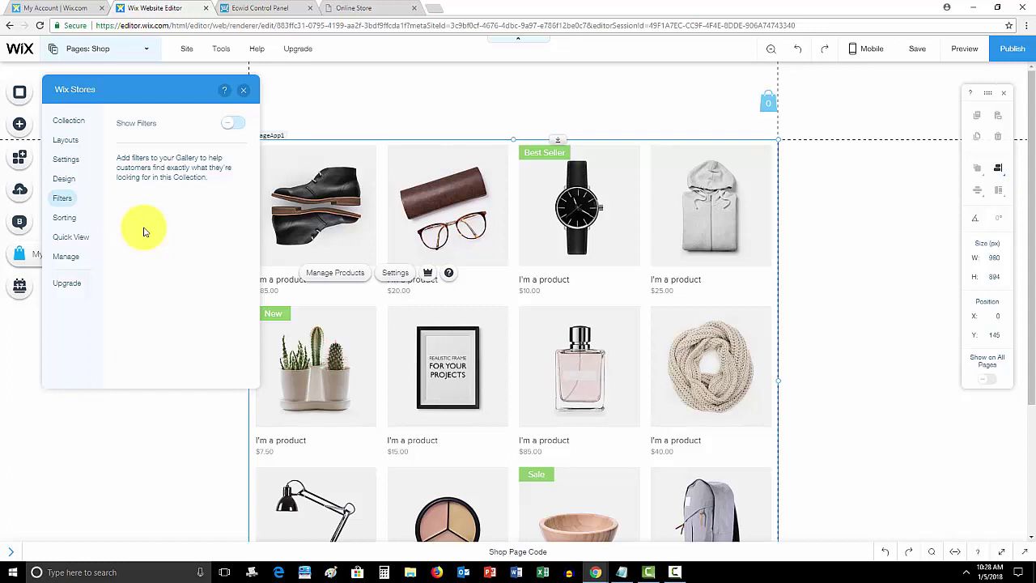
pyautogui.click(65, 219)
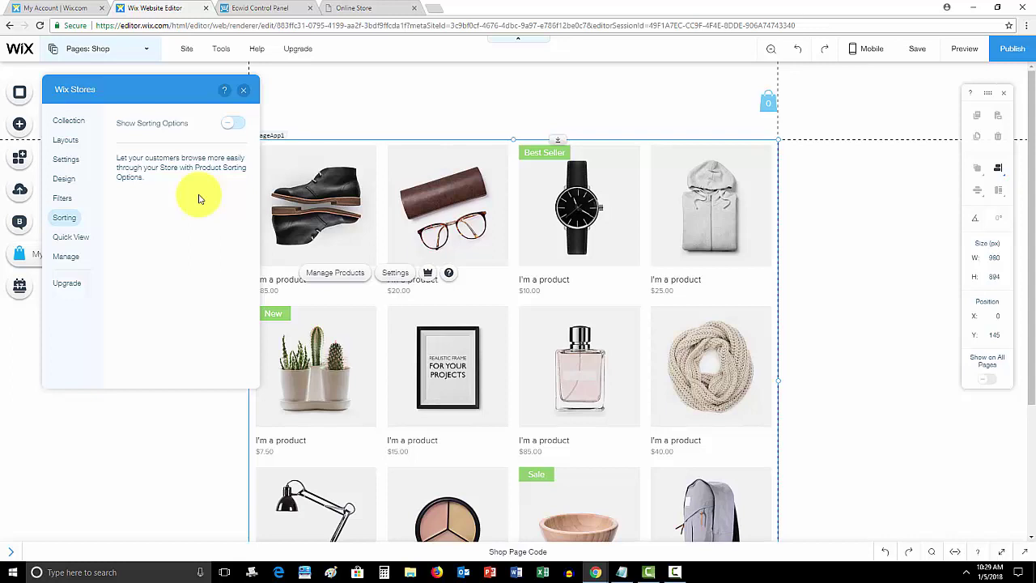
pyautogui.click(245, 94)
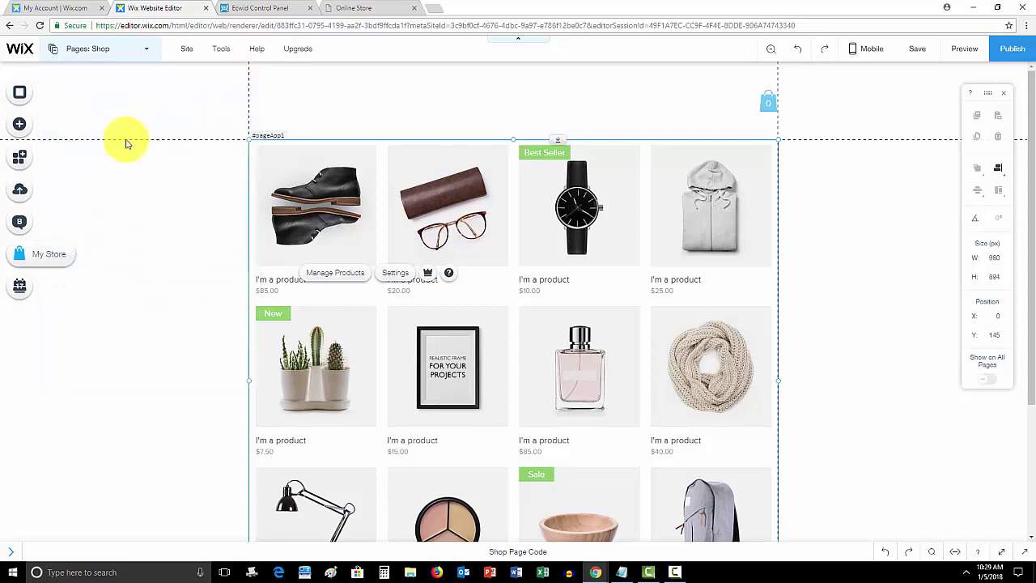
# - Search the Wix App Market for "ecwid" and add the Online Store app by Ecwid to the site
pyautogui.click(256, 8)
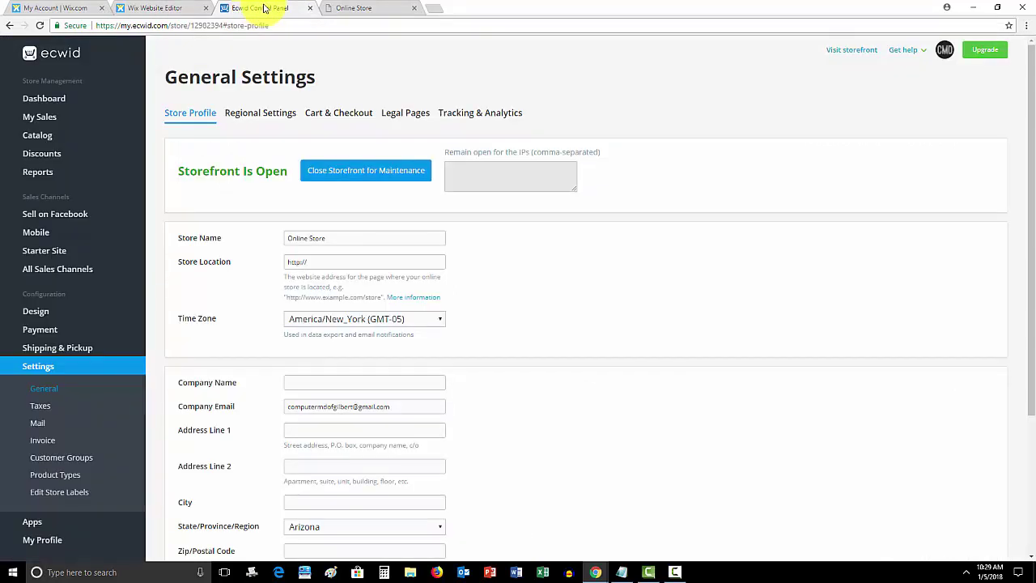
pyautogui.click(166, 8)
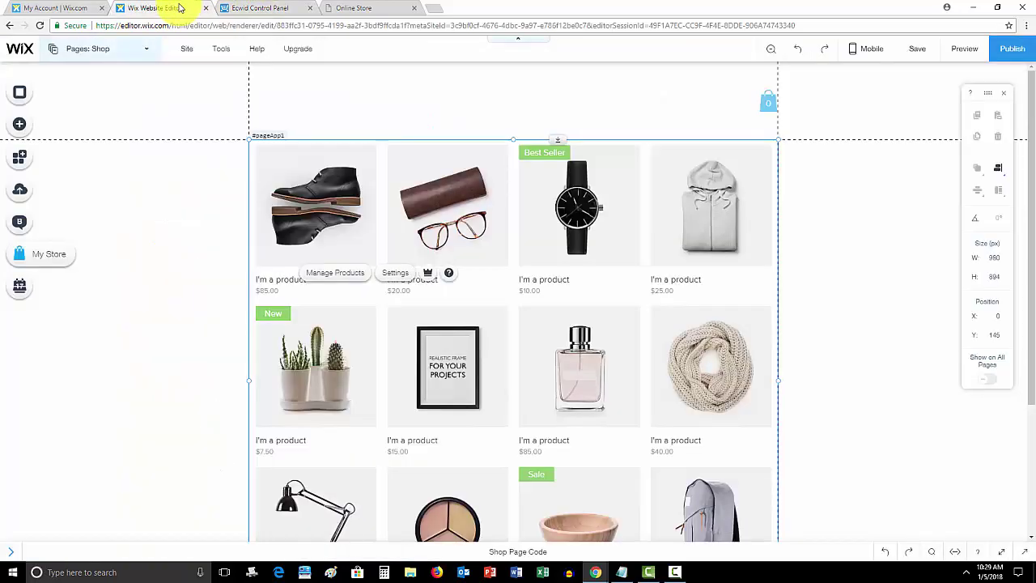
pyautogui.click(21, 129)
pyautogui.click(19, 157)
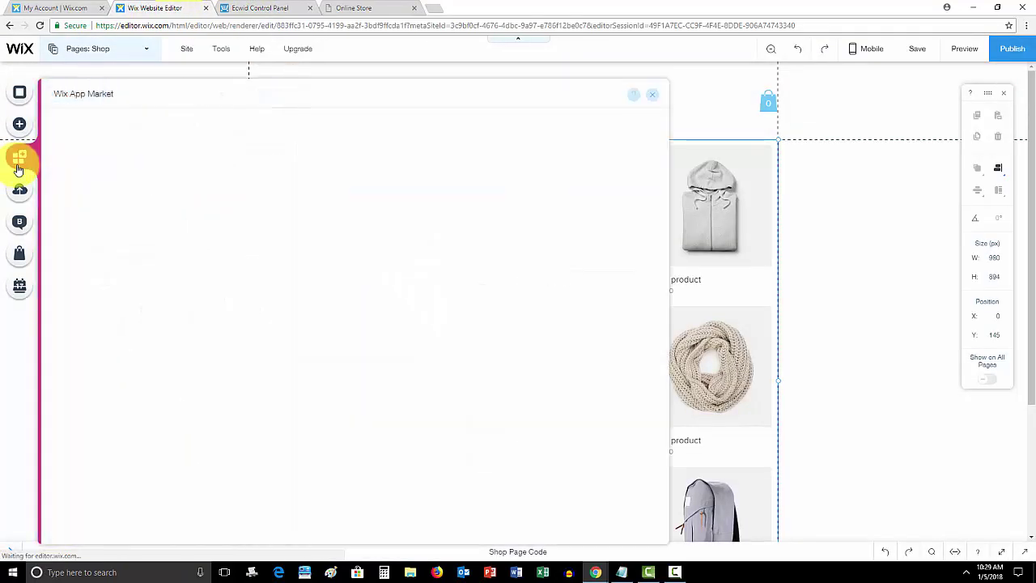
pyautogui.click(521, 127)
pyautogui.write('ecwid')
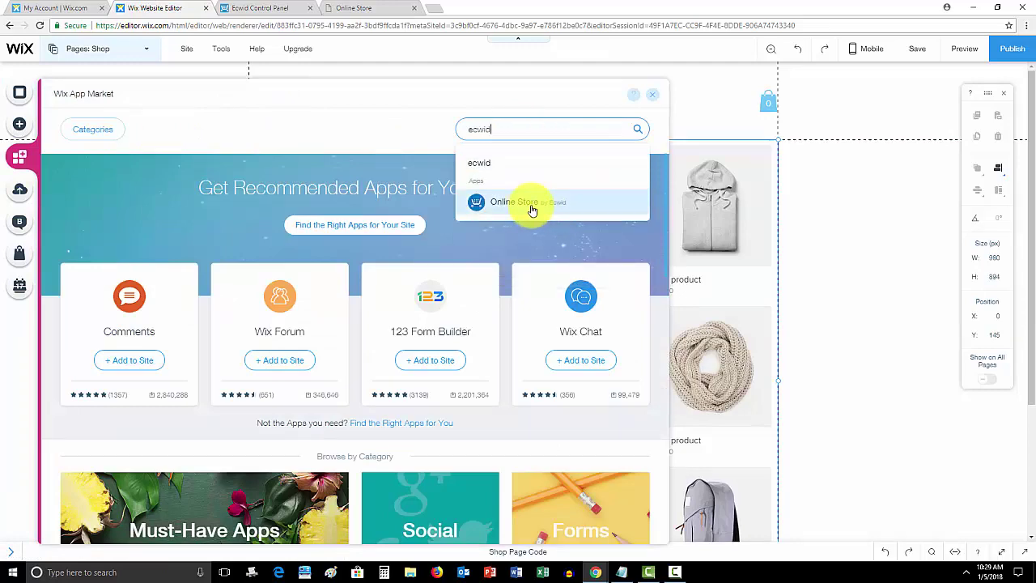
pyautogui.click(540, 209)
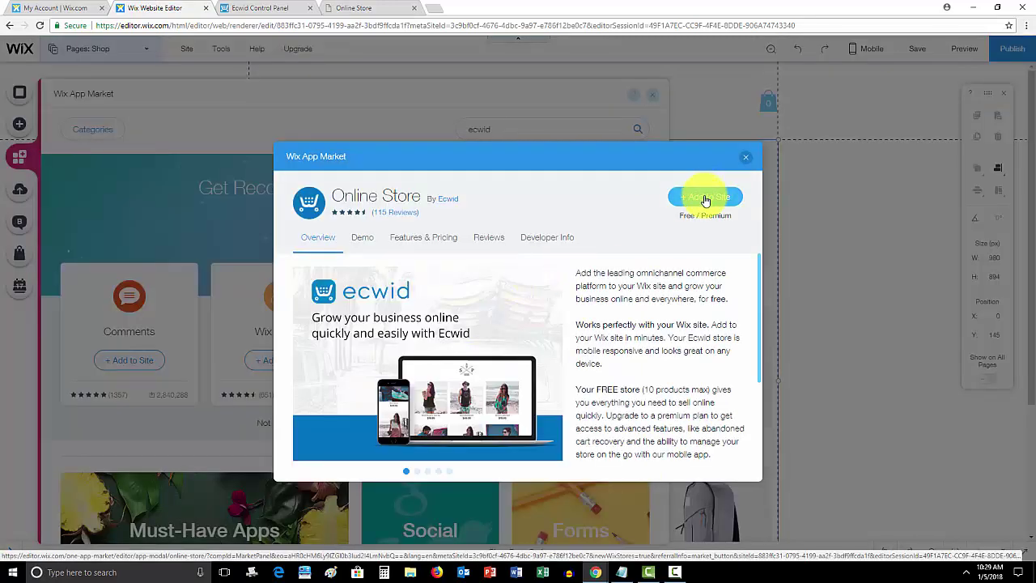
pyautogui.click(706, 198)
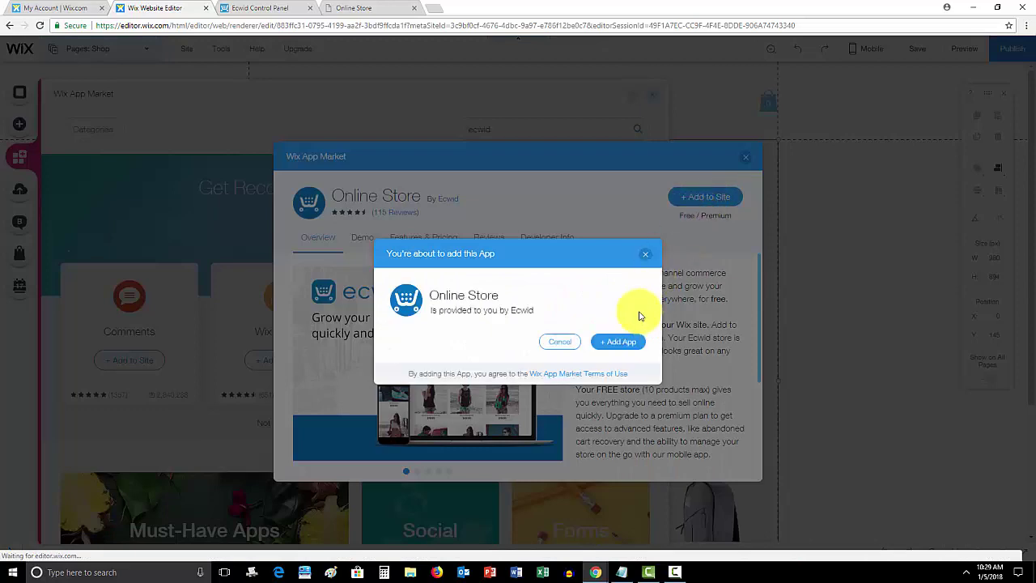
pyautogui.click(619, 344)
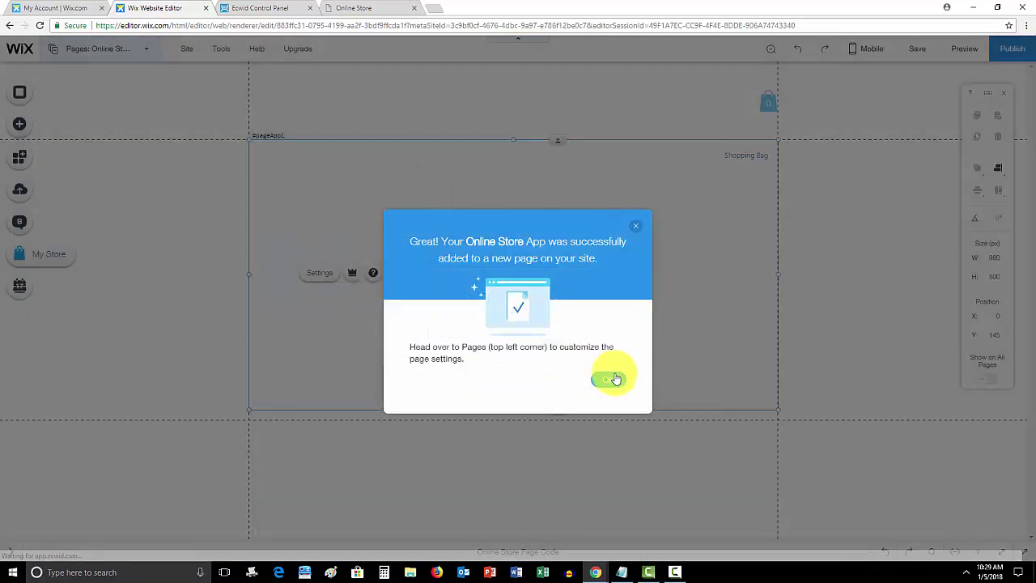
pyautogui.click(616, 379)
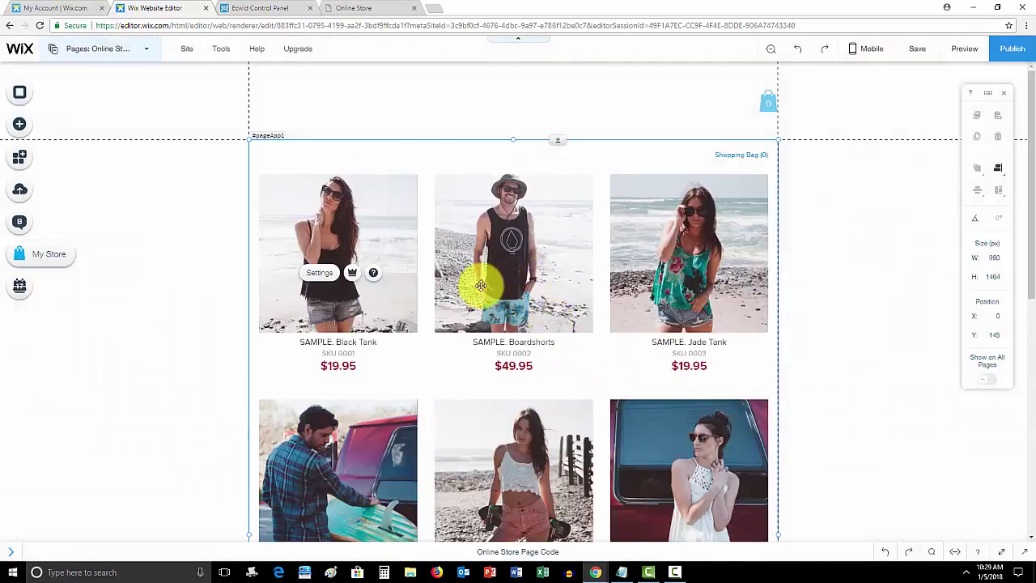
# - Switch to the Ecwid Control Panel and read through the Dashboard's store setup steps and recommended reading
pyautogui.click(277, 7)
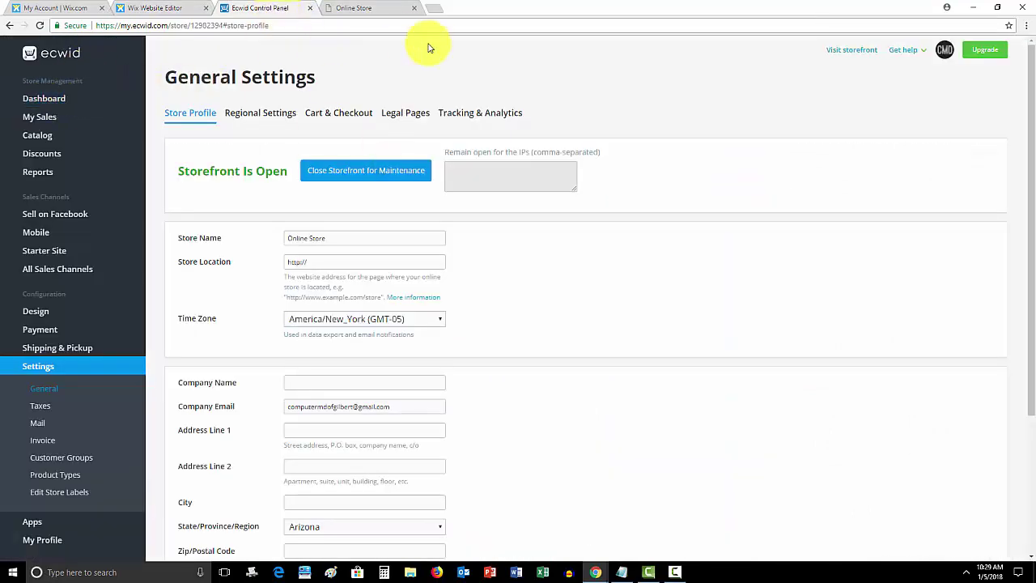
pyautogui.click(48, 98)
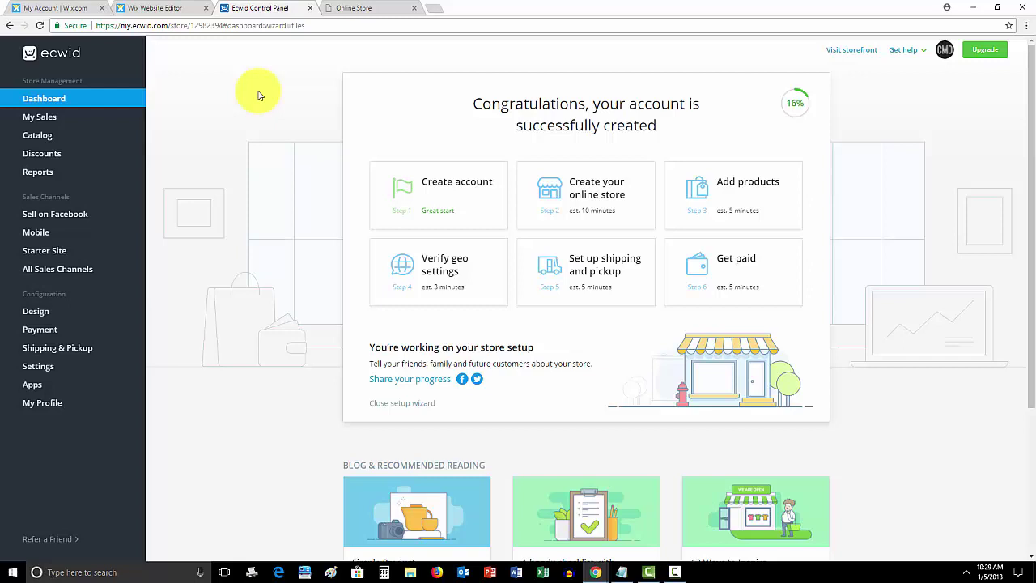
pyautogui.scroll(-2, 310, 211)
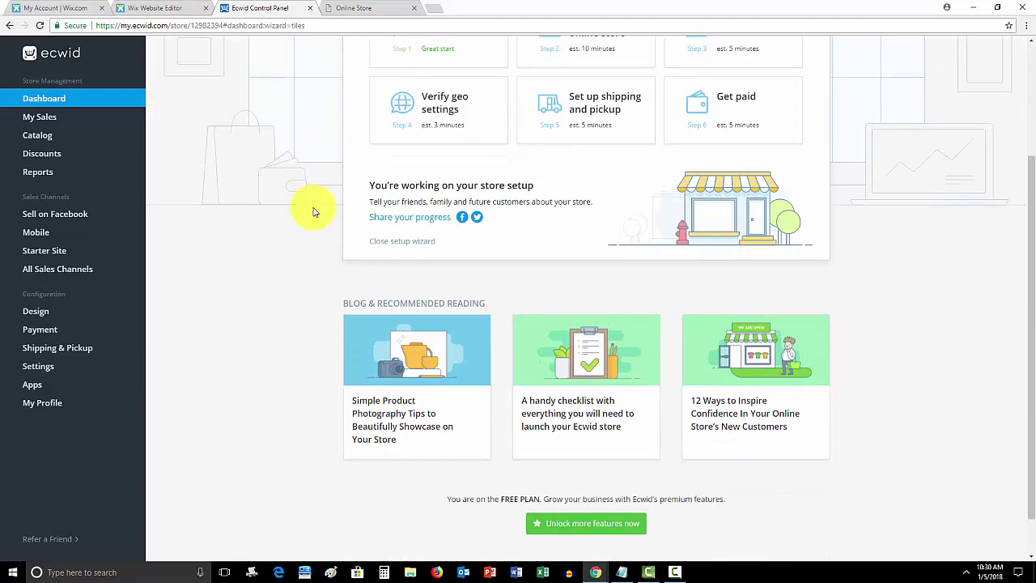
pyautogui.scroll(2, 312, 211)
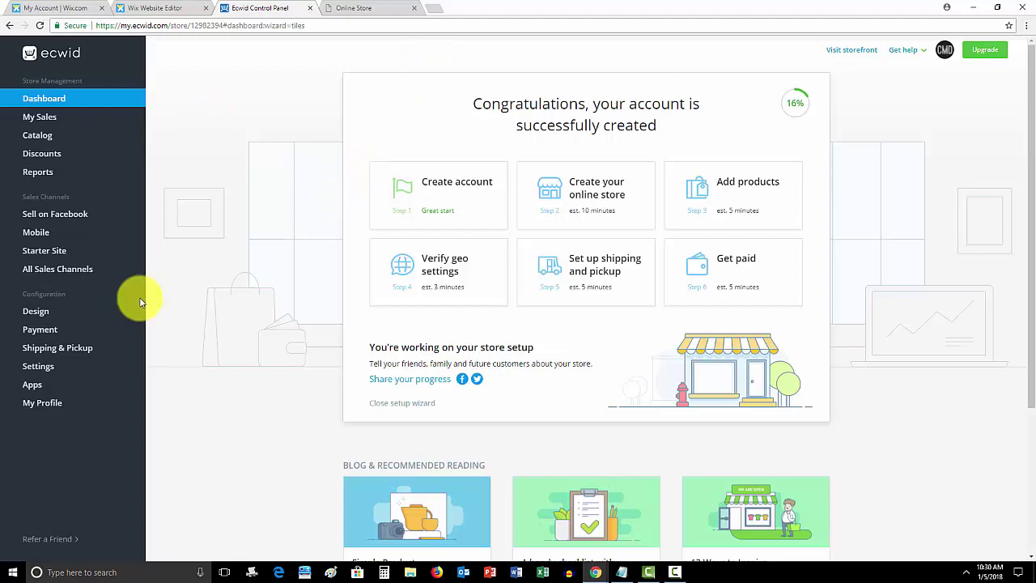
# - Look through the Ecwid store's Reports, Discount Coupons and Orders pages
pyautogui.click(48, 172)
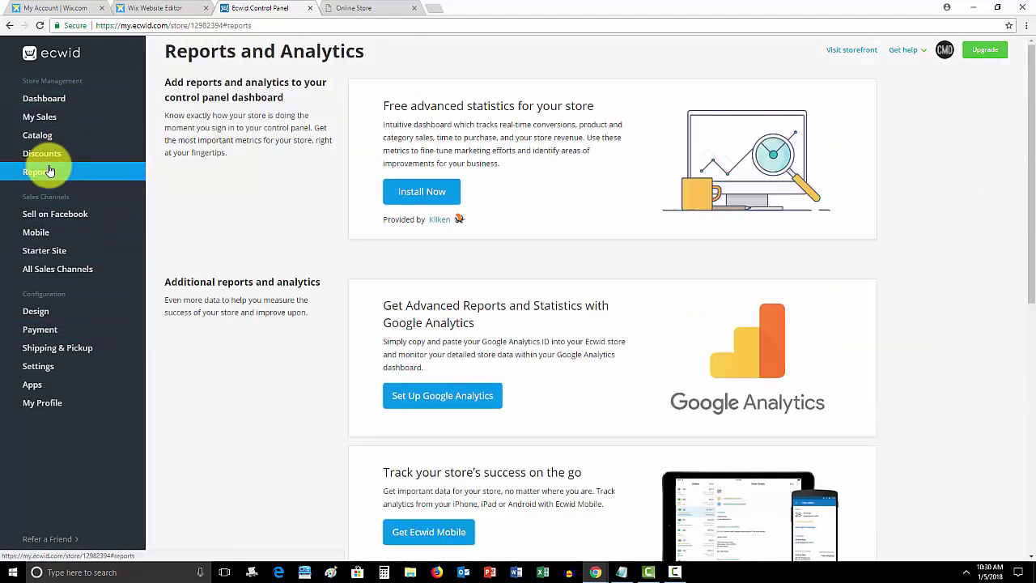
pyautogui.click(49, 146)
pyautogui.click(46, 136)
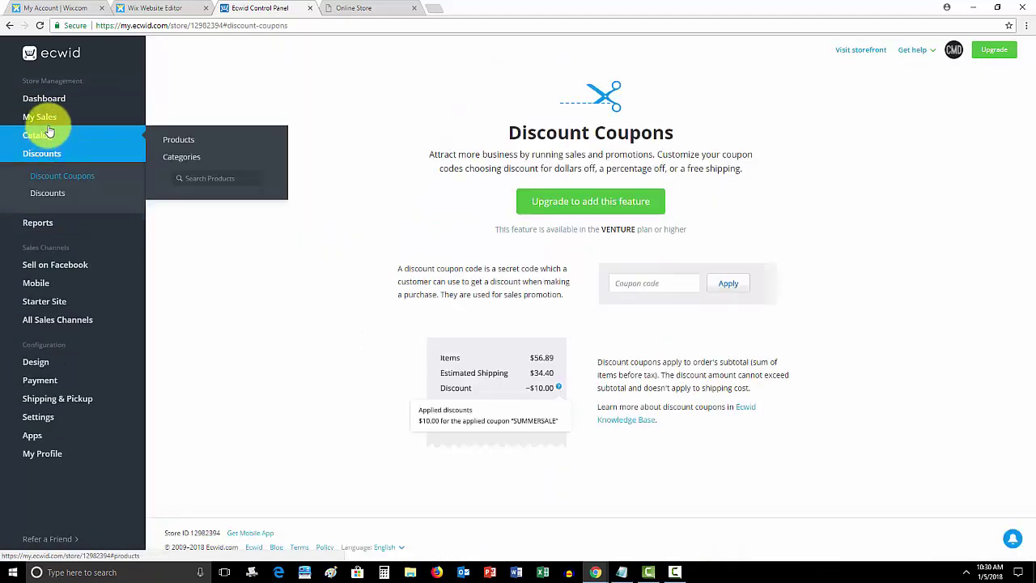
pyautogui.click(46, 120)
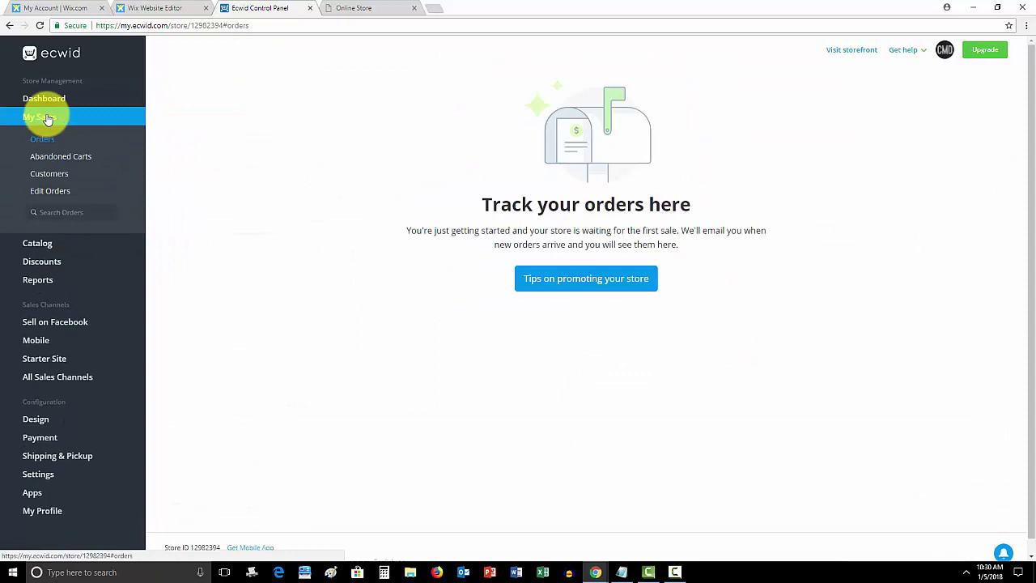
# - Read the Abandoned Carts page, compare the Ecwid upgrade plans and return to the Dashboard
pyautogui.click(36, 162)
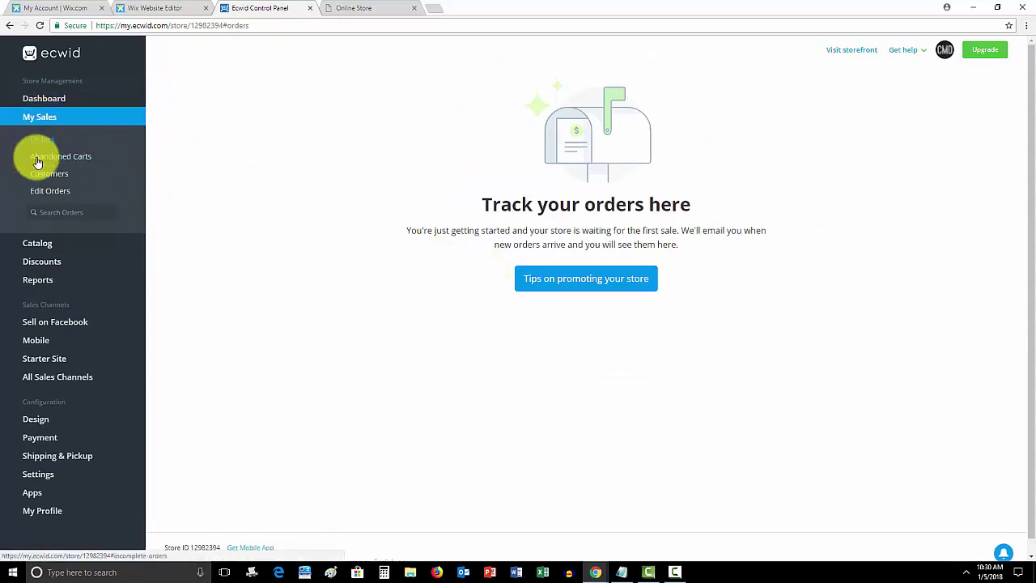
pyautogui.click(76, 159)
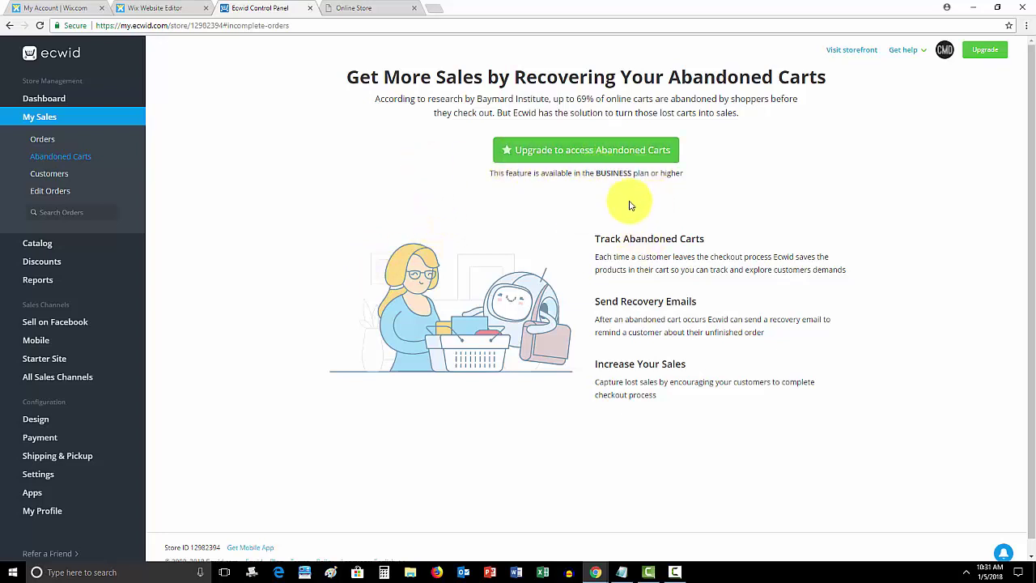
pyautogui.click(617, 153)
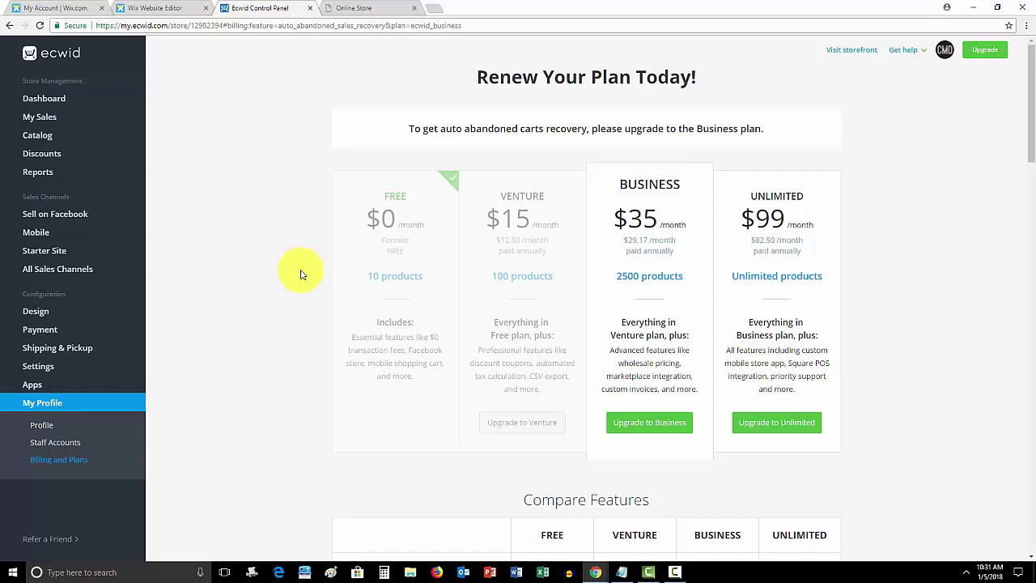
pyautogui.click(66, 109)
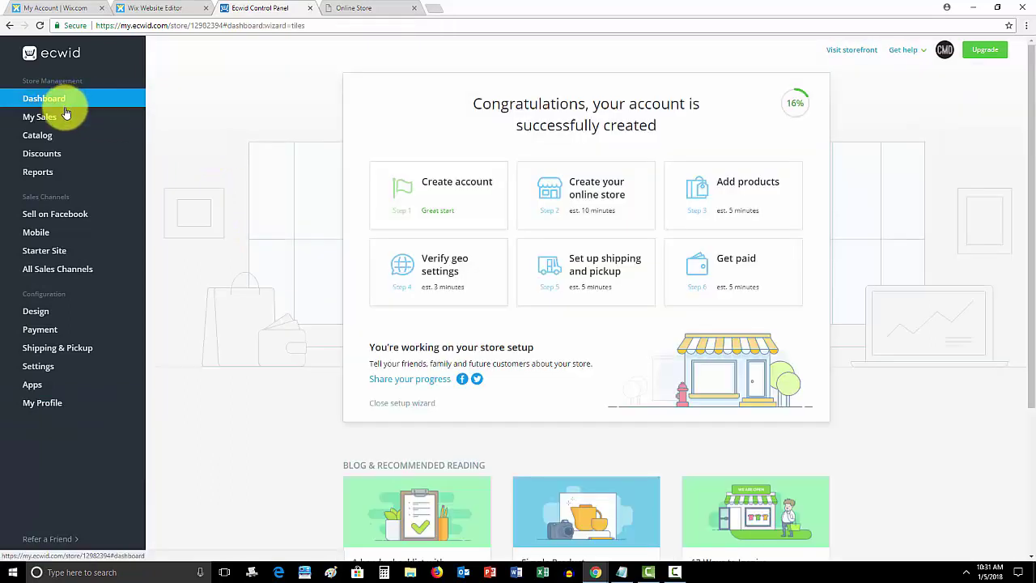
# - Review the Store Profile in Ecwid's General Settings and display the Cart & Checkout settings
pyautogui.click(73, 371)
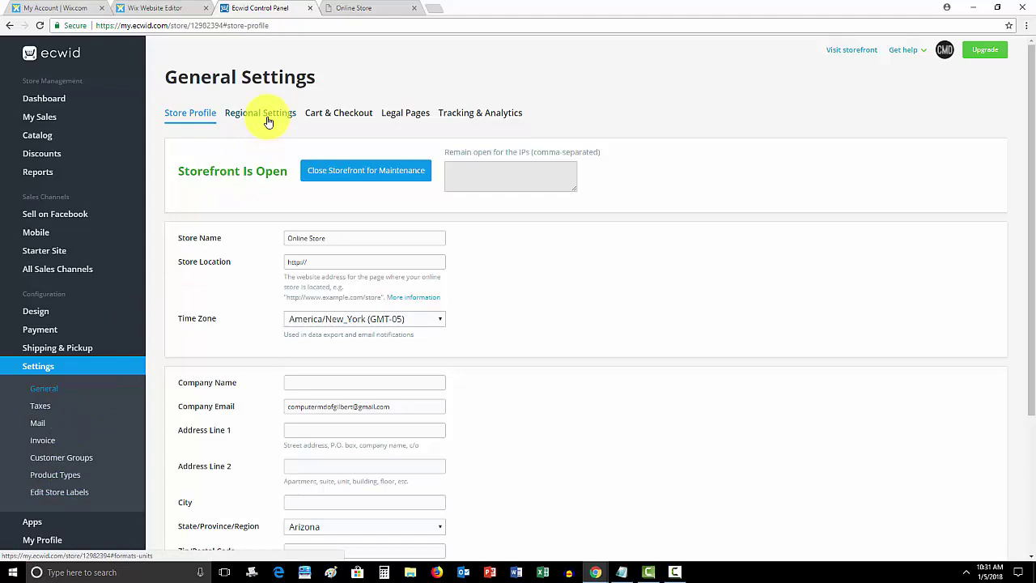
pyautogui.scroll(-1, 257, 188)
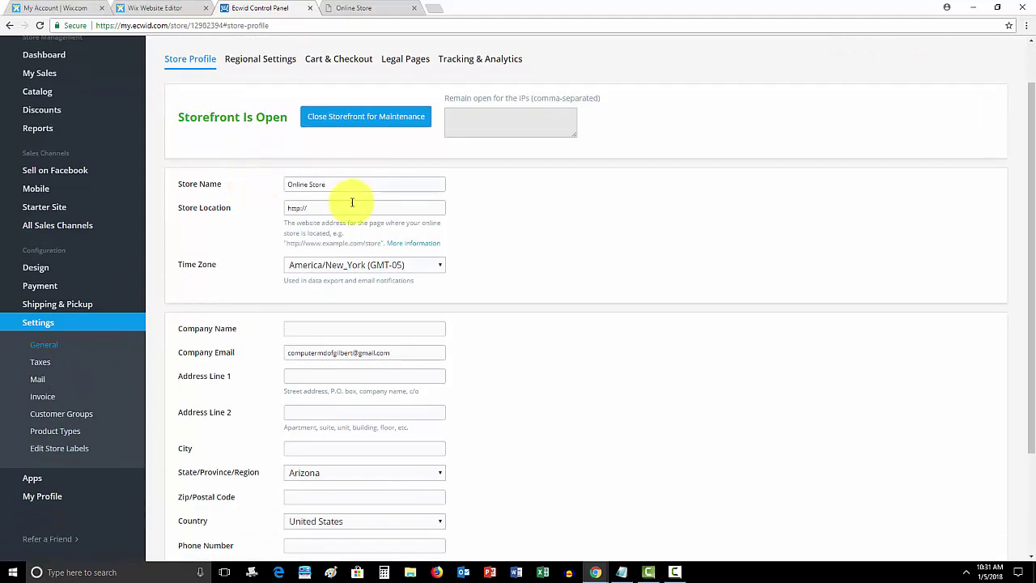
pyautogui.scroll(1, 351, 203)
pyautogui.click(337, 112)
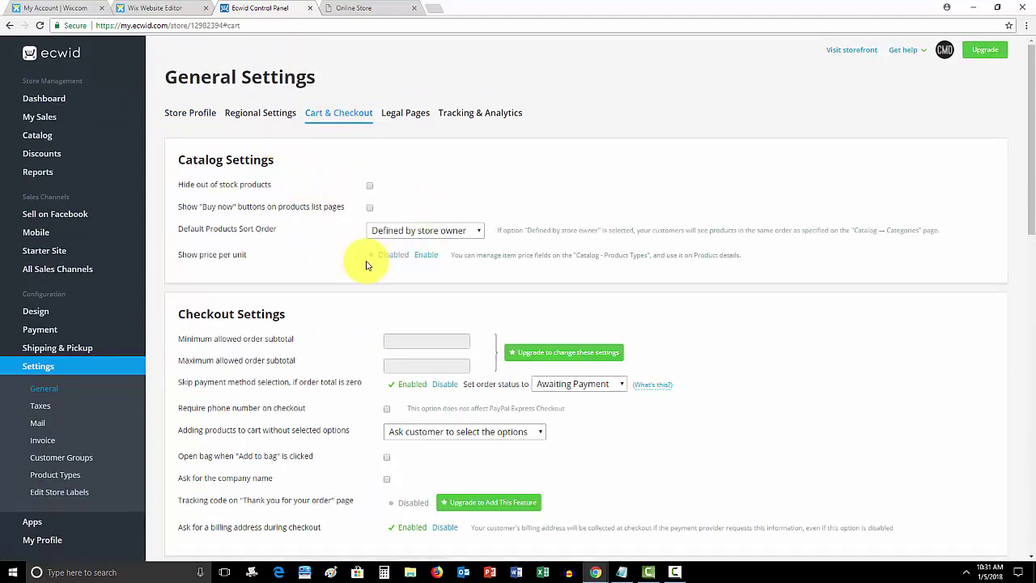
# - Review the Cart & Checkout, Legal Pages and Tracking & Analytics sections of Ecwid's General Settings
pyautogui.scroll(-2, 357, 218)
pyautogui.scroll(2, 342, 185)
pyautogui.click(396, 118)
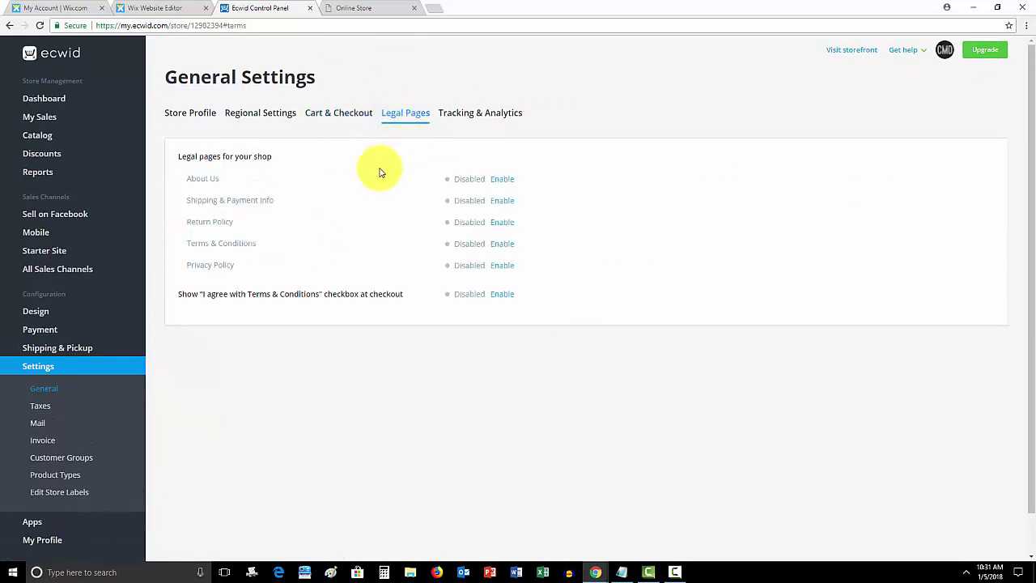
pyautogui.click(471, 115)
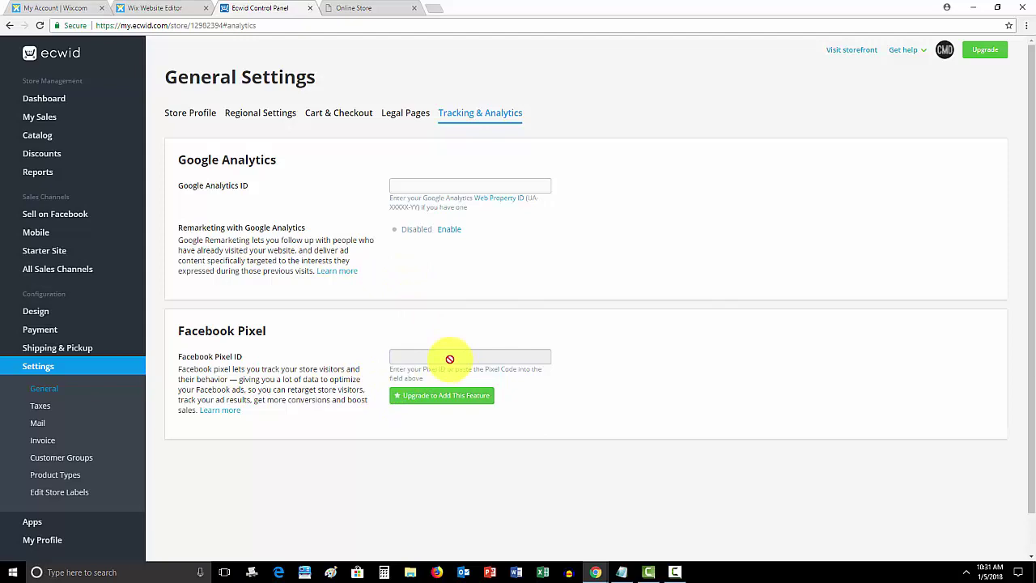
# - Look over Ecwid's tax settings and read through the customer and admin email notifications in the Mail settings
pyautogui.click(38, 406)
pyautogui.scroll(-3, 631, 291)
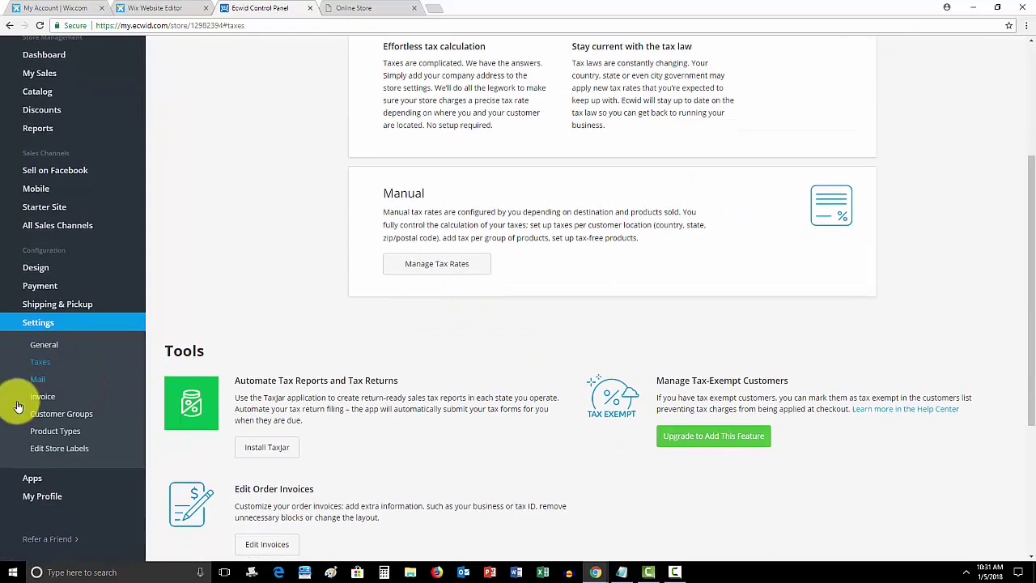
pyautogui.click(37, 379)
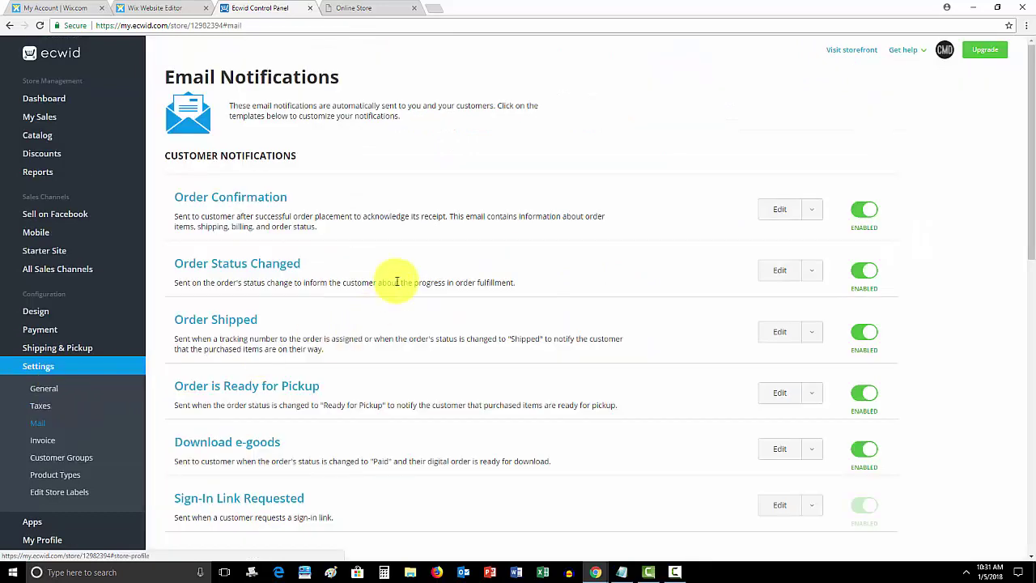
pyautogui.scroll(-1, 387, 206)
pyautogui.scroll(-1, 388, 210)
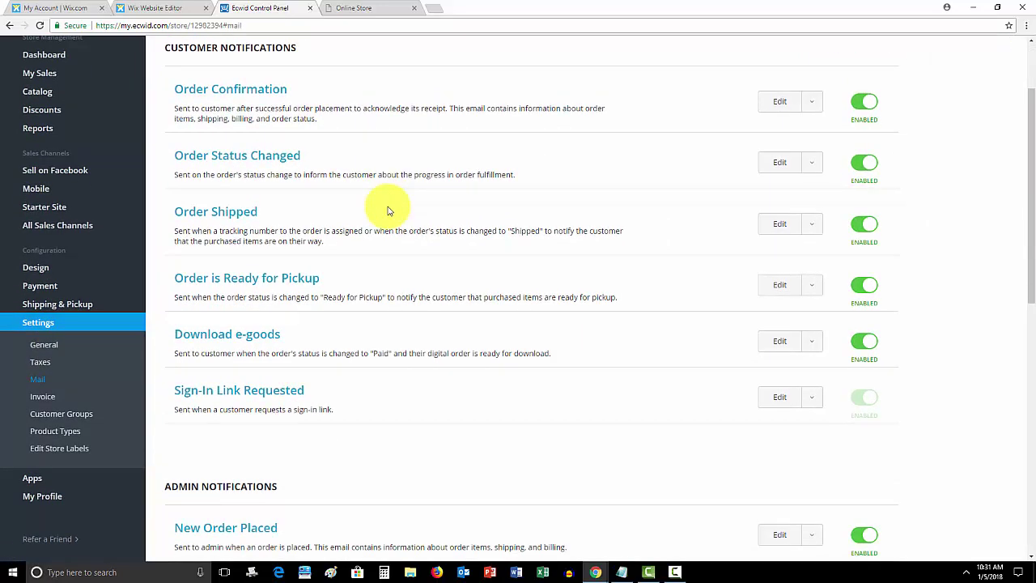
pyautogui.scroll(-1, 387, 207)
pyautogui.scroll(-1, 387, 206)
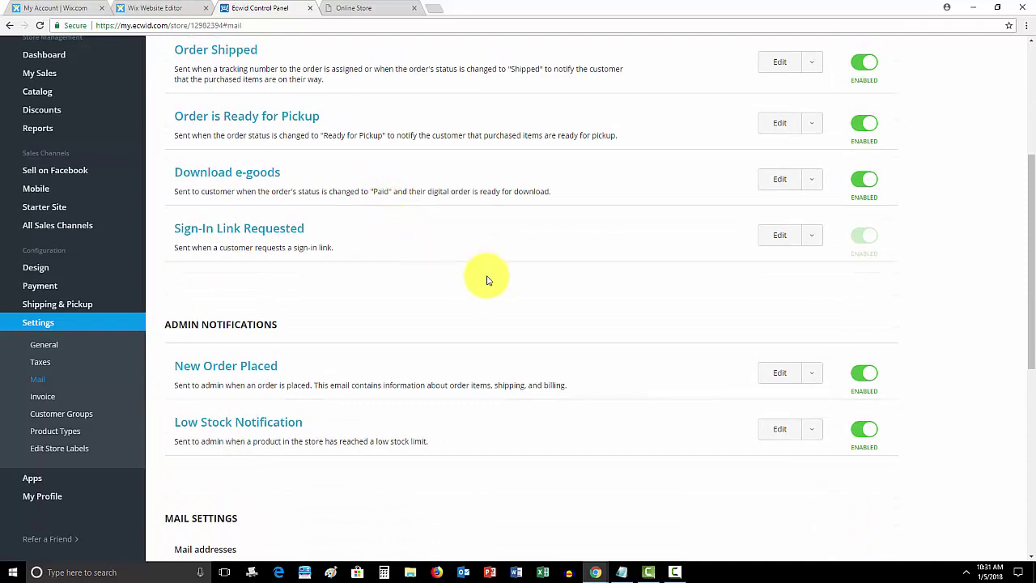
pyautogui.scroll(4, 488, 280)
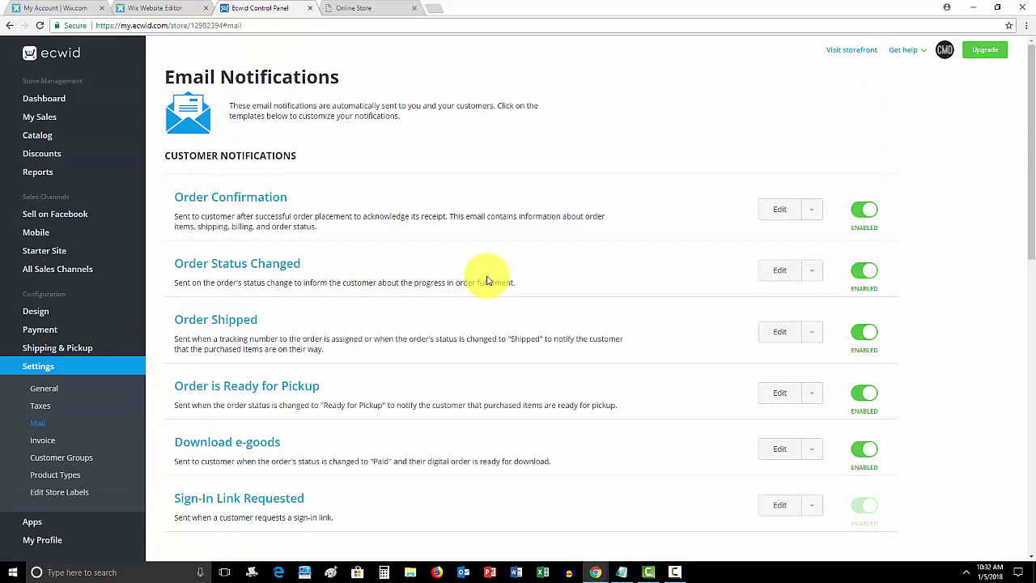
pyautogui.scroll(-1, 478, 275)
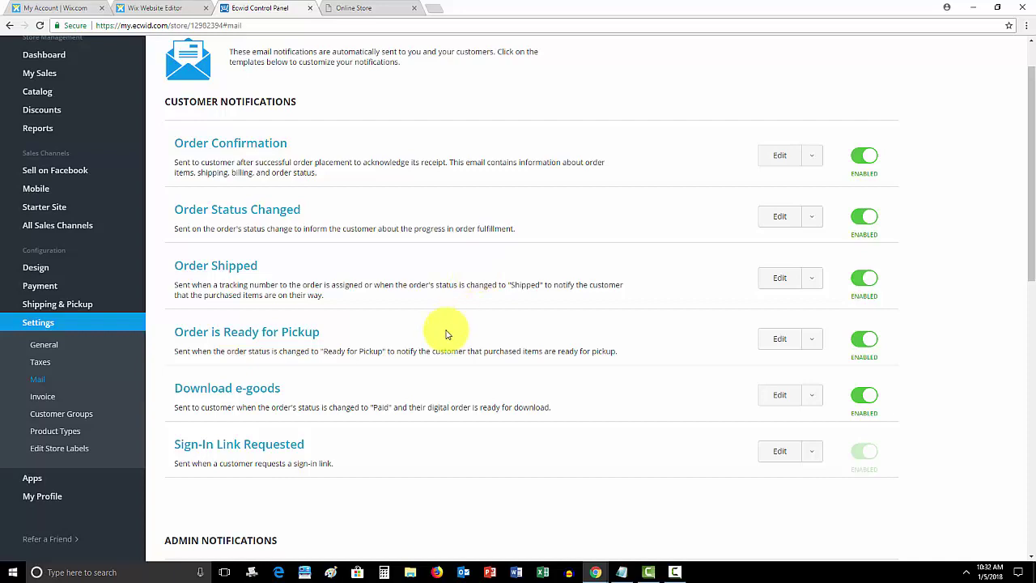
pyautogui.scroll(-3, 446, 334)
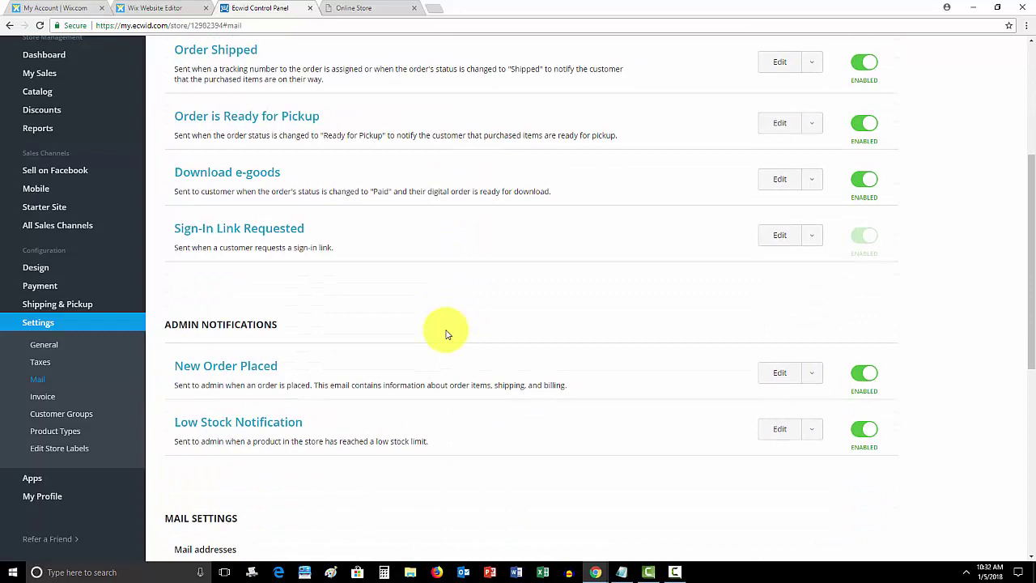
# - Look through the store's Invoice Settings, Customer Groups and Edit Store Labels pages
pyautogui.click(64, 397)
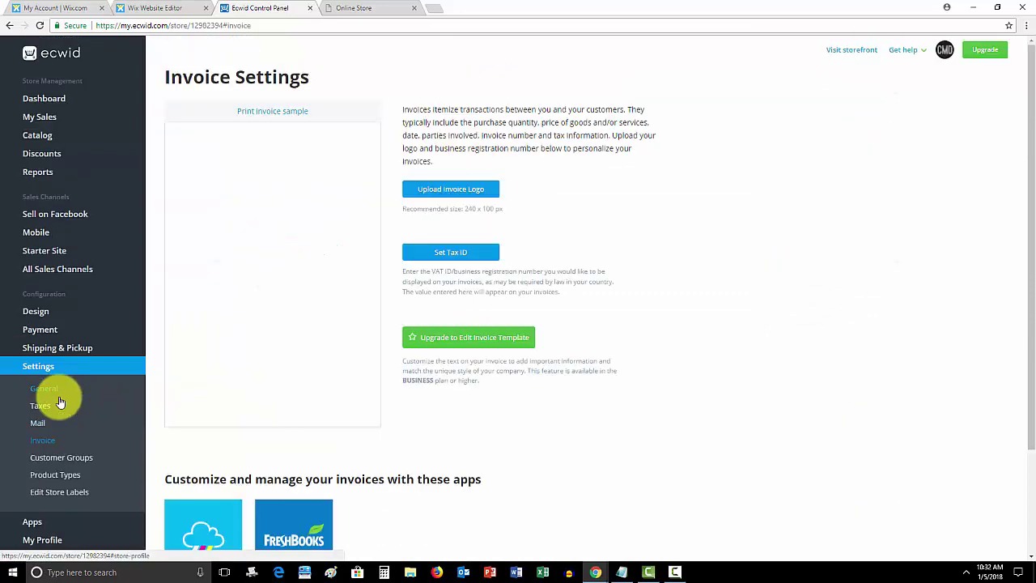
pyautogui.scroll(-2, 116, 335)
pyautogui.click(81, 413)
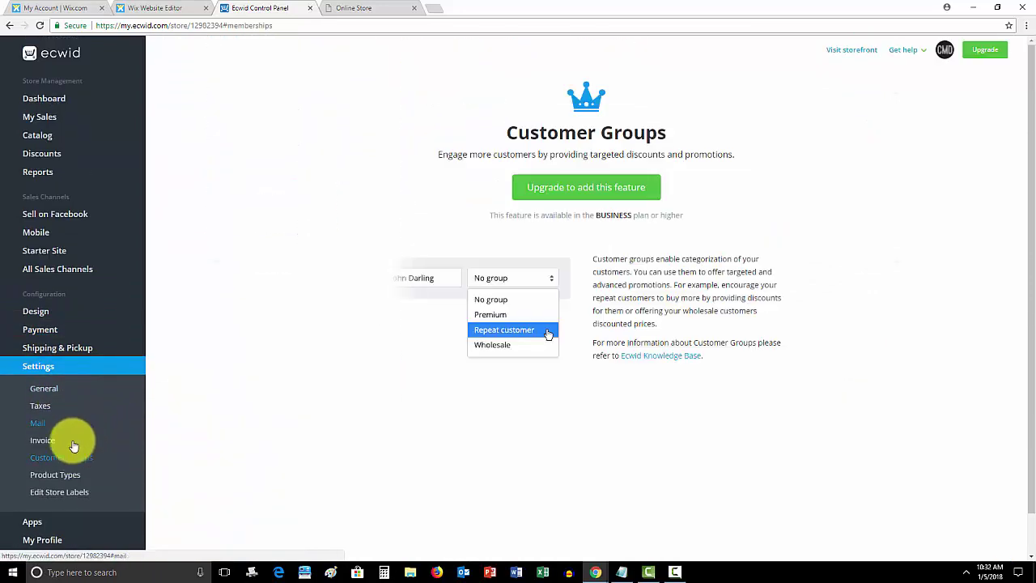
pyautogui.click(55, 489)
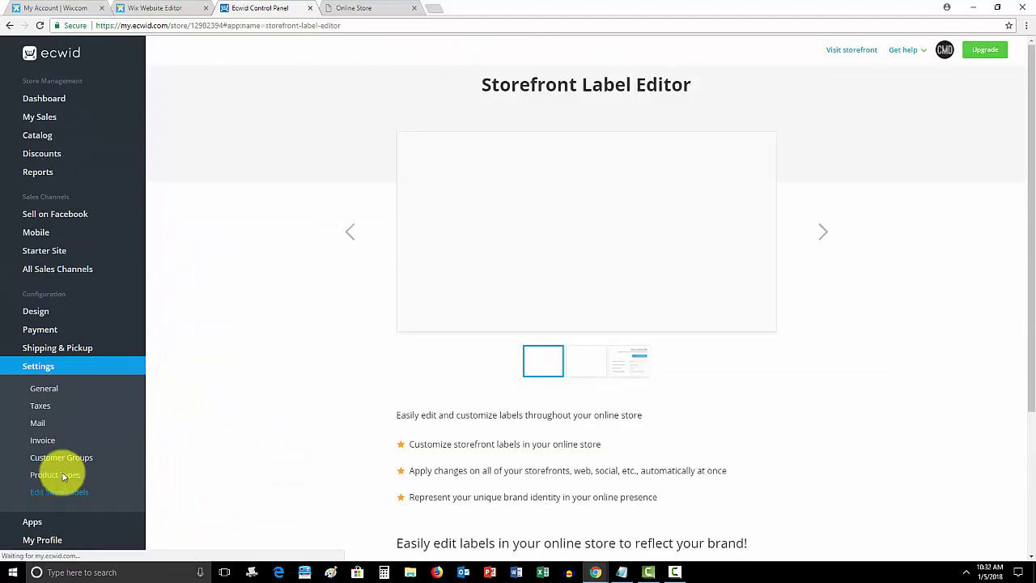
# - Display the Ecwid App Market and look over its recommended apps
pyautogui.scroll(-1, 63, 477)
pyautogui.moveTo(53, 481)
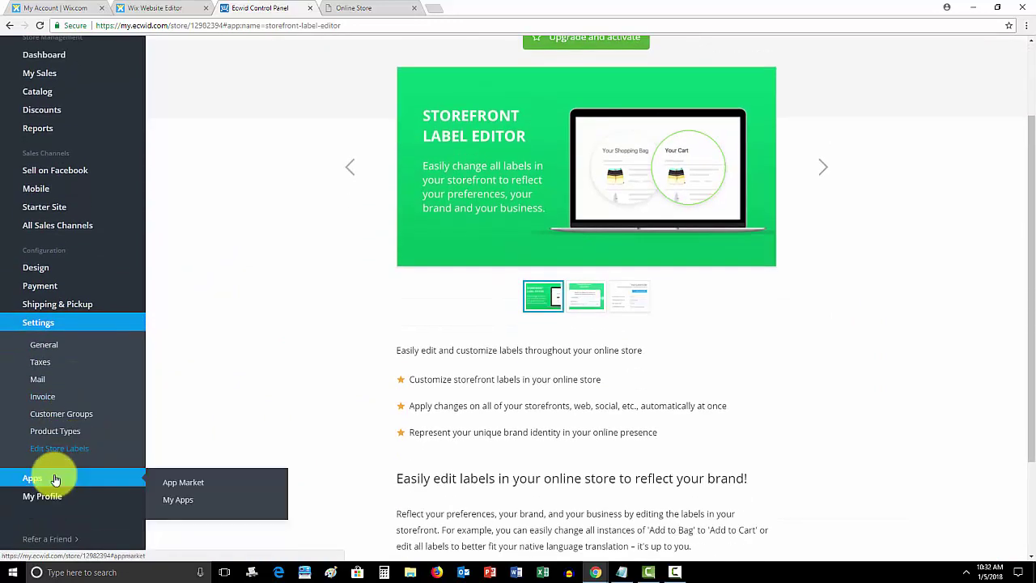
pyautogui.click(55, 480)
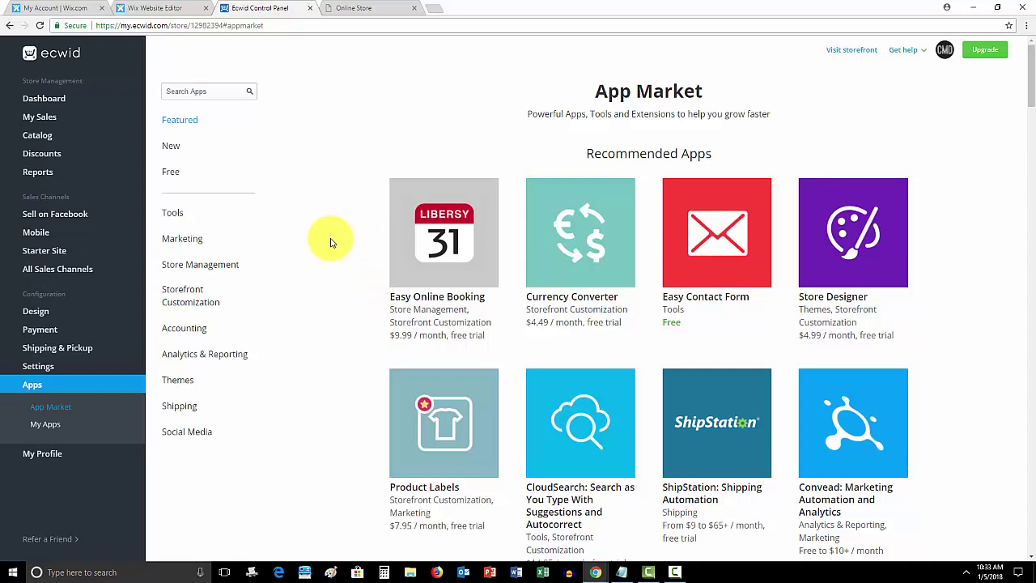
pyautogui.scroll(-1, 331, 243)
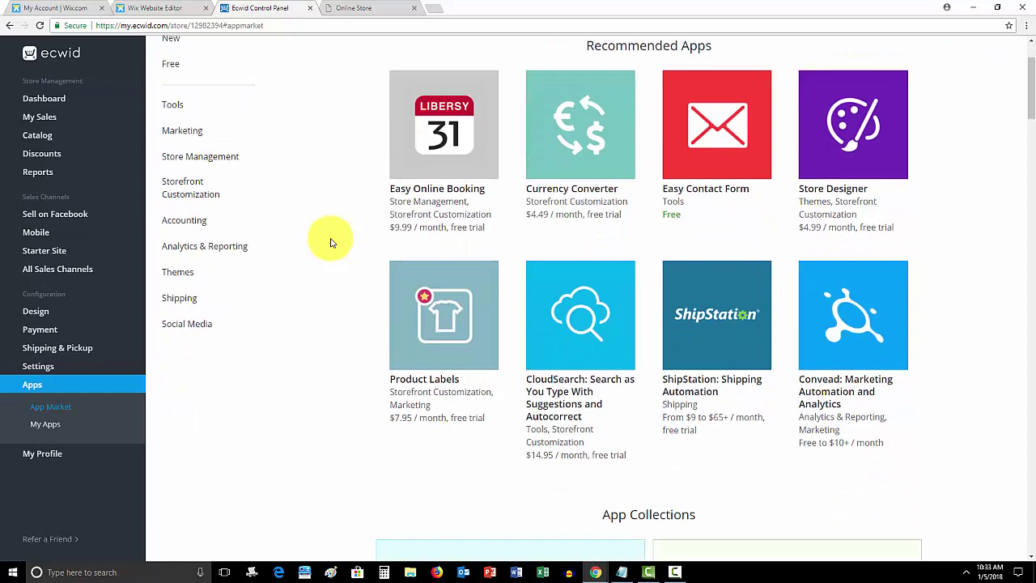
pyautogui.scroll(1, 330, 243)
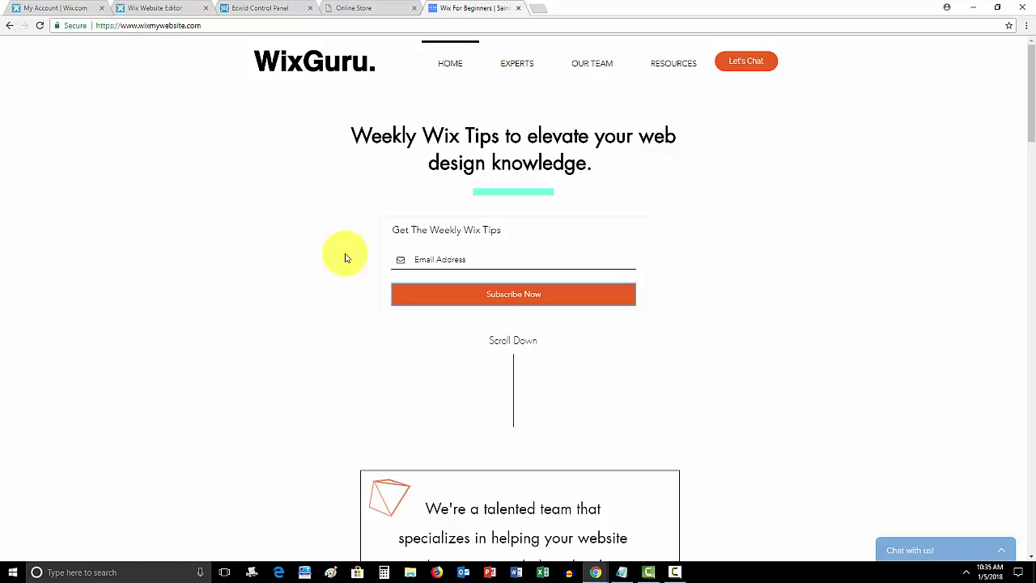
# - Close the WixGuru website and return to the App Market in the Ecwid Control Panel
pyautogui.click(518, 11)
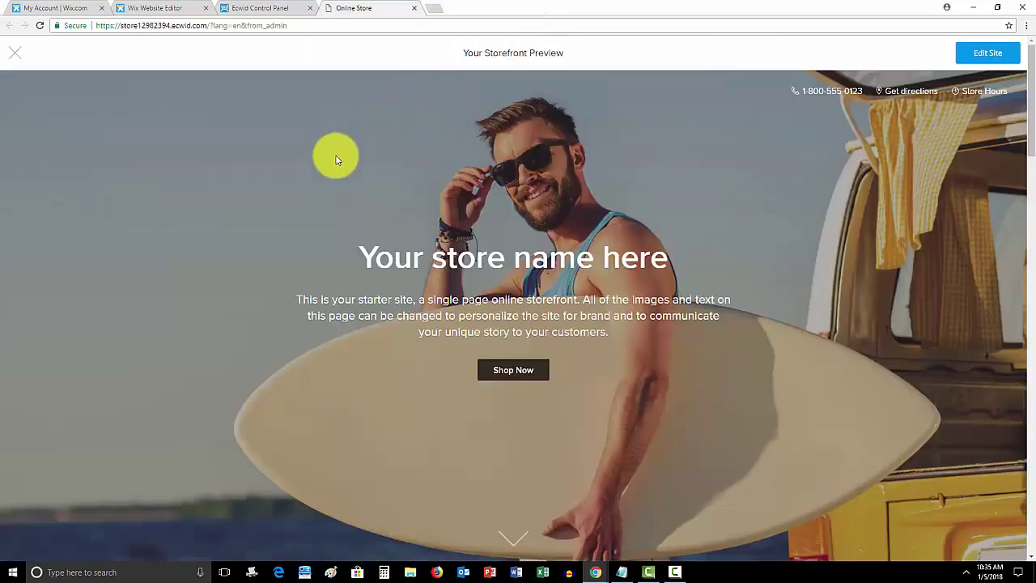
pyautogui.click(235, 8)
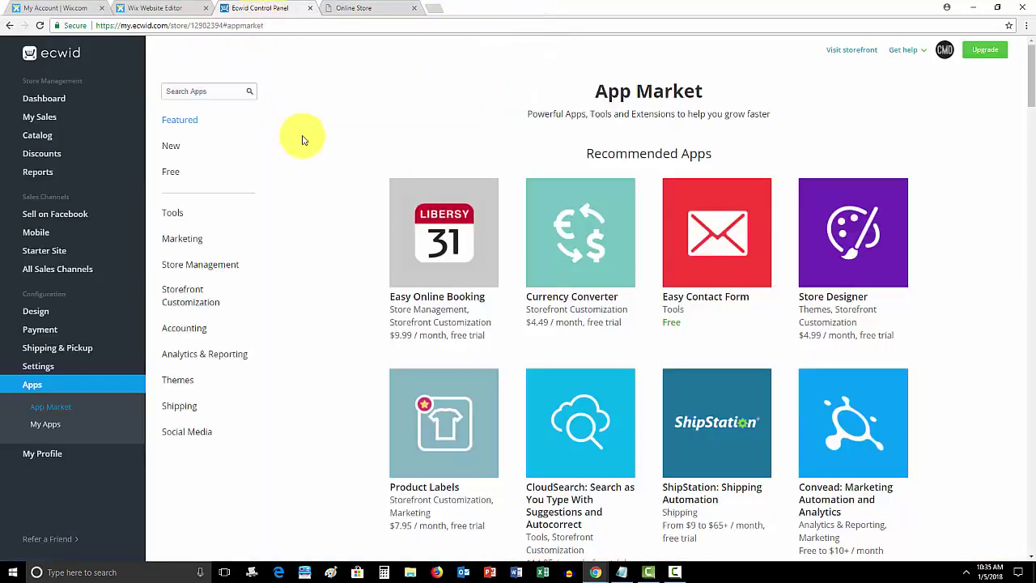